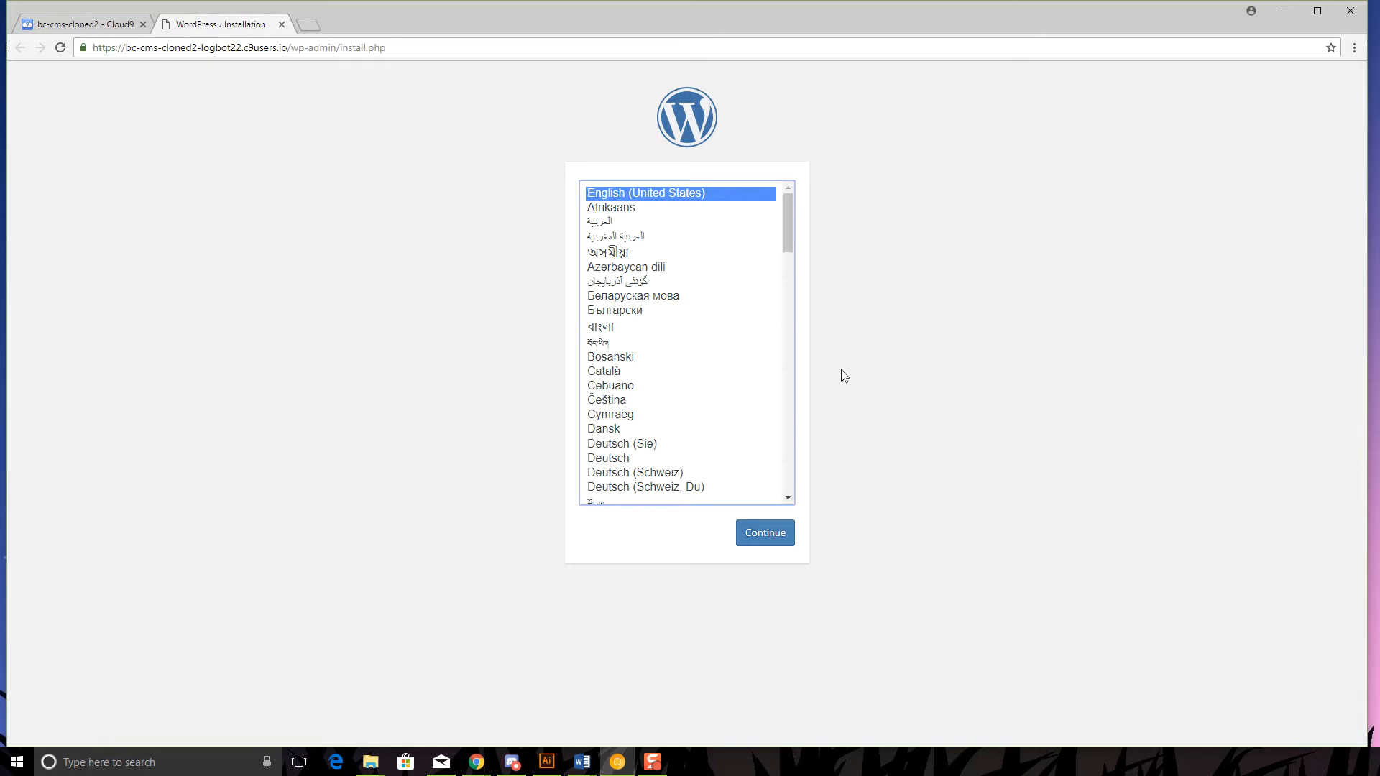
- Keep English (United States) as the installation language and continue to the setup form
click(749, 534)
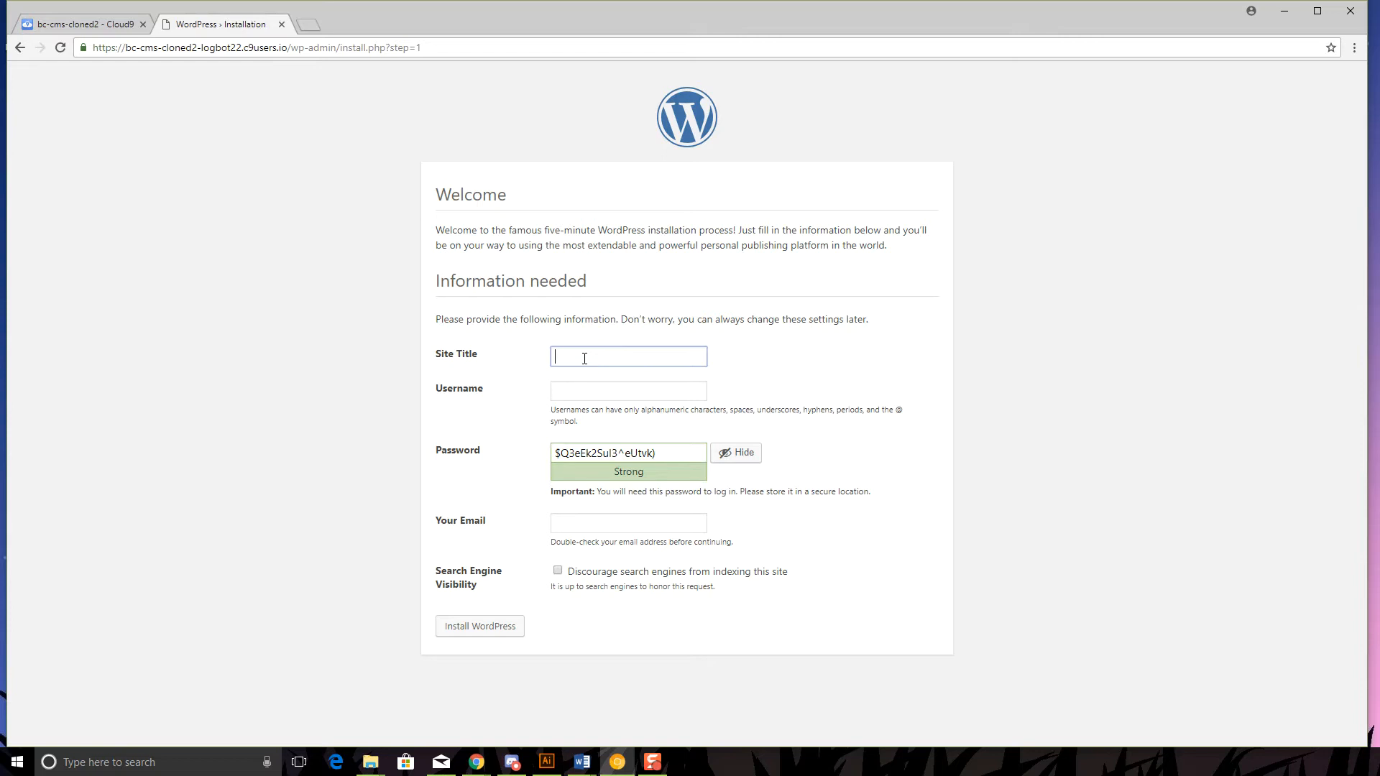
- Enter the site title 'Best educational books for kids', correcting 'education' to 'educational'
text(Best education books)
click(625, 356)
text(al)
click(688, 356)
text(for kids)
- Enter the admin username and select the suggested password so it can be replaced
click(608, 393)
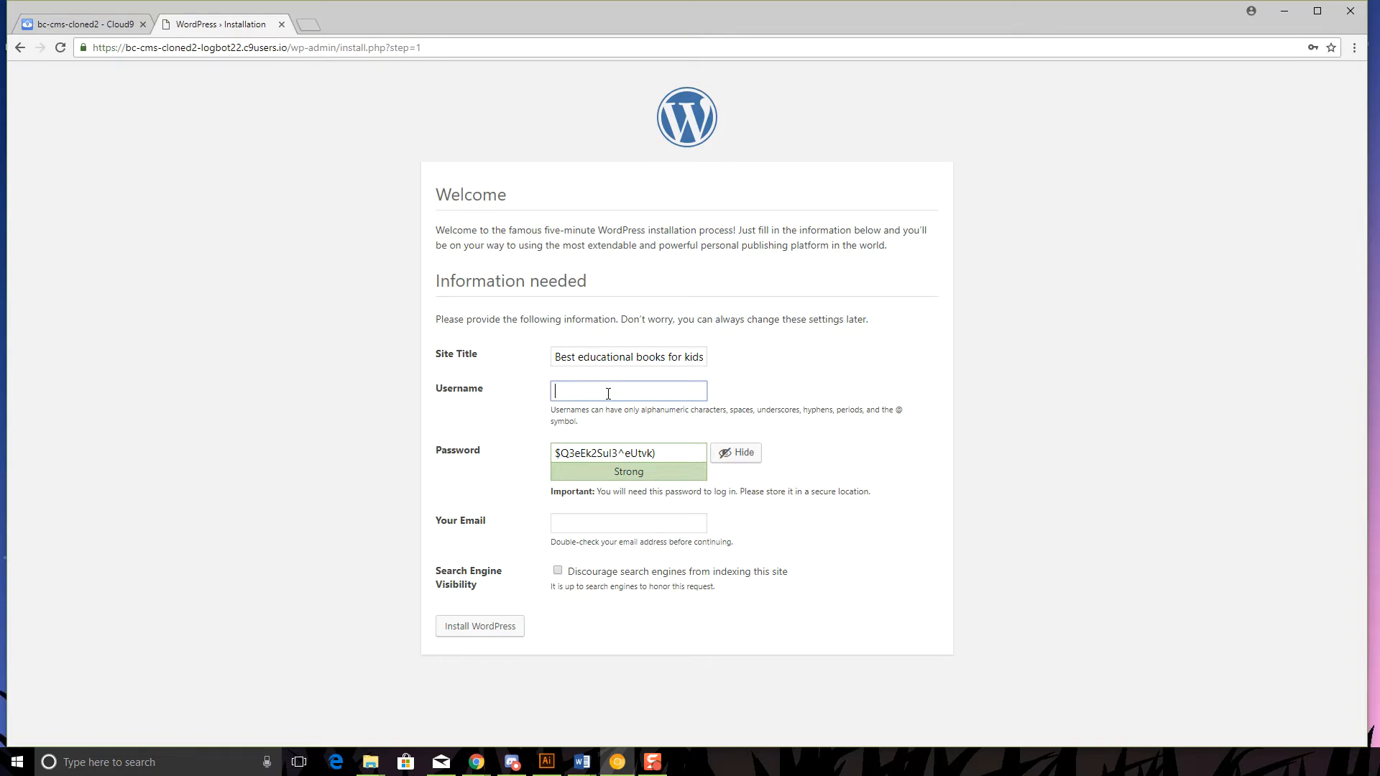
text(dlaney)
drag(555, 451, 671, 453)
click(822, 471)
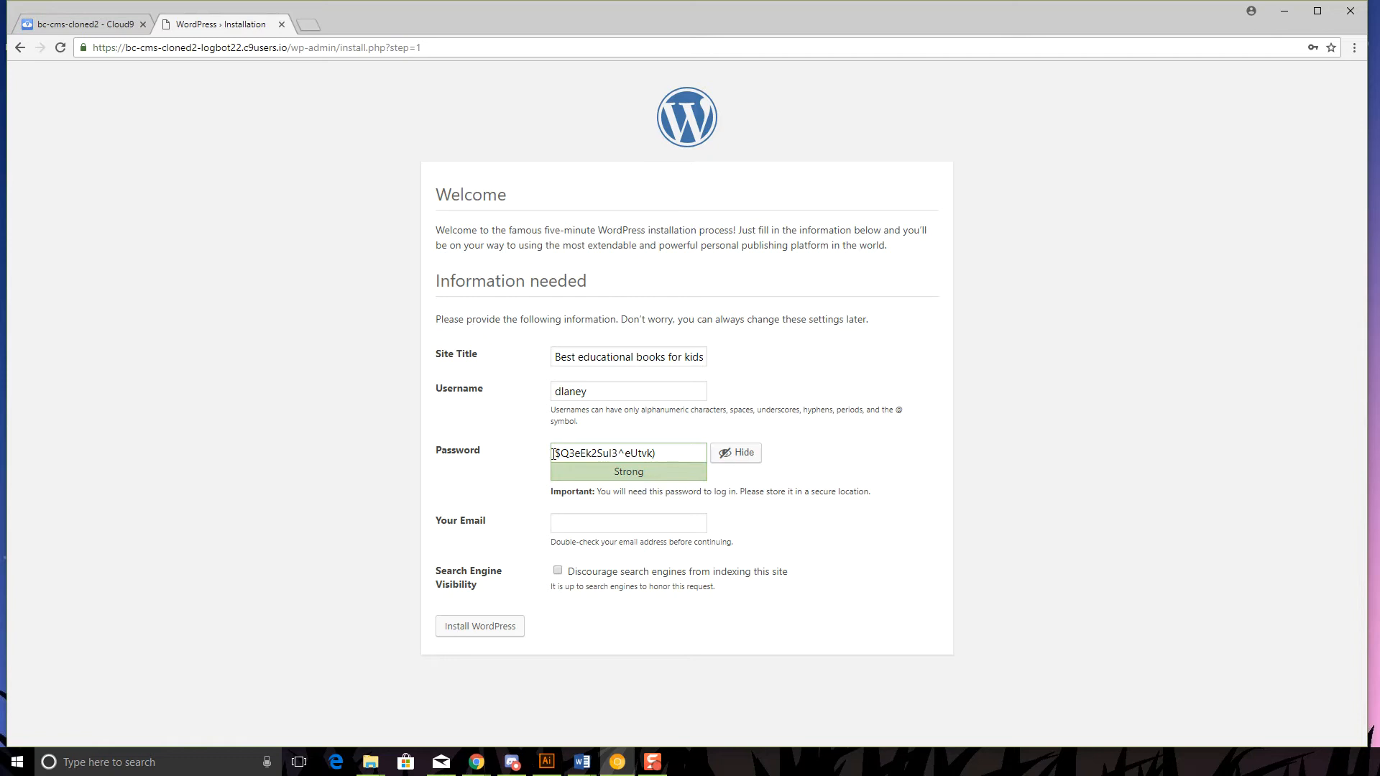
drag(553, 454, 676, 451)
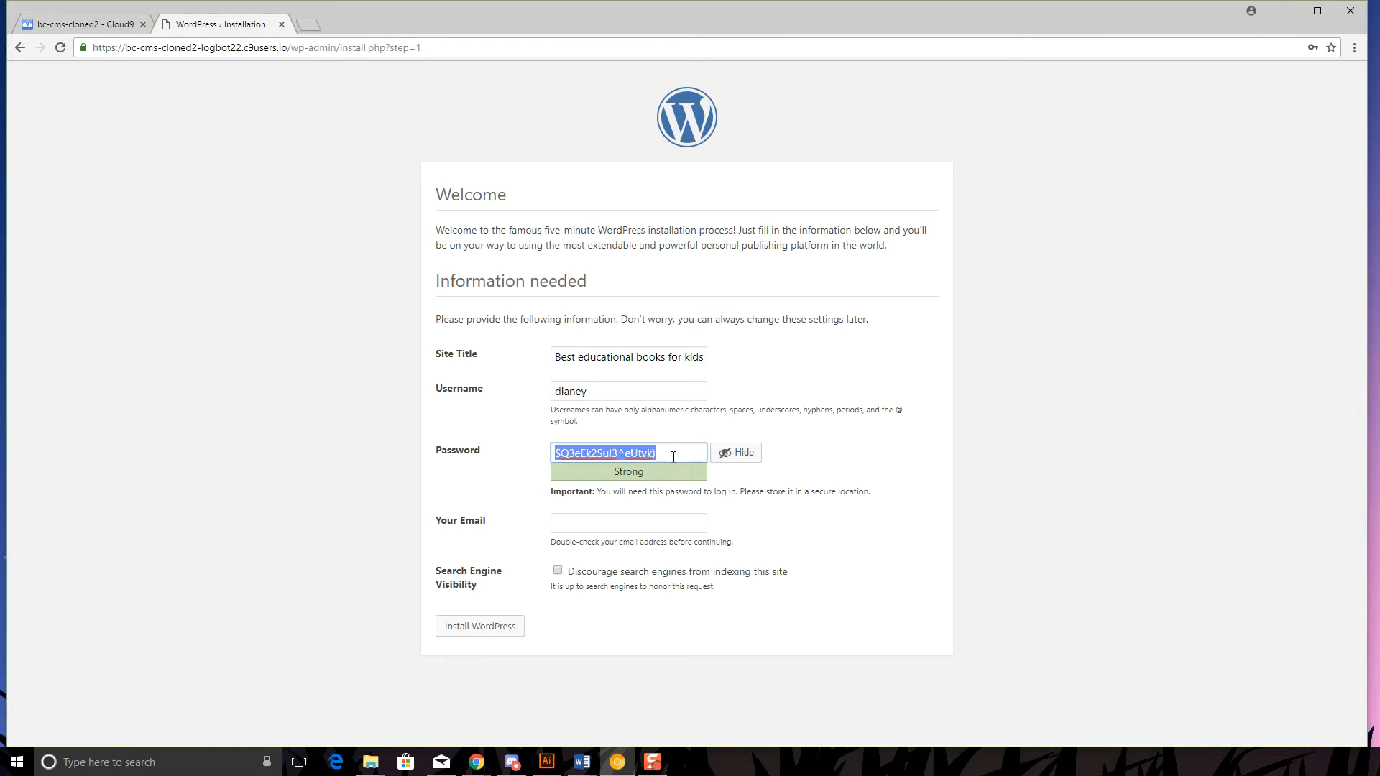
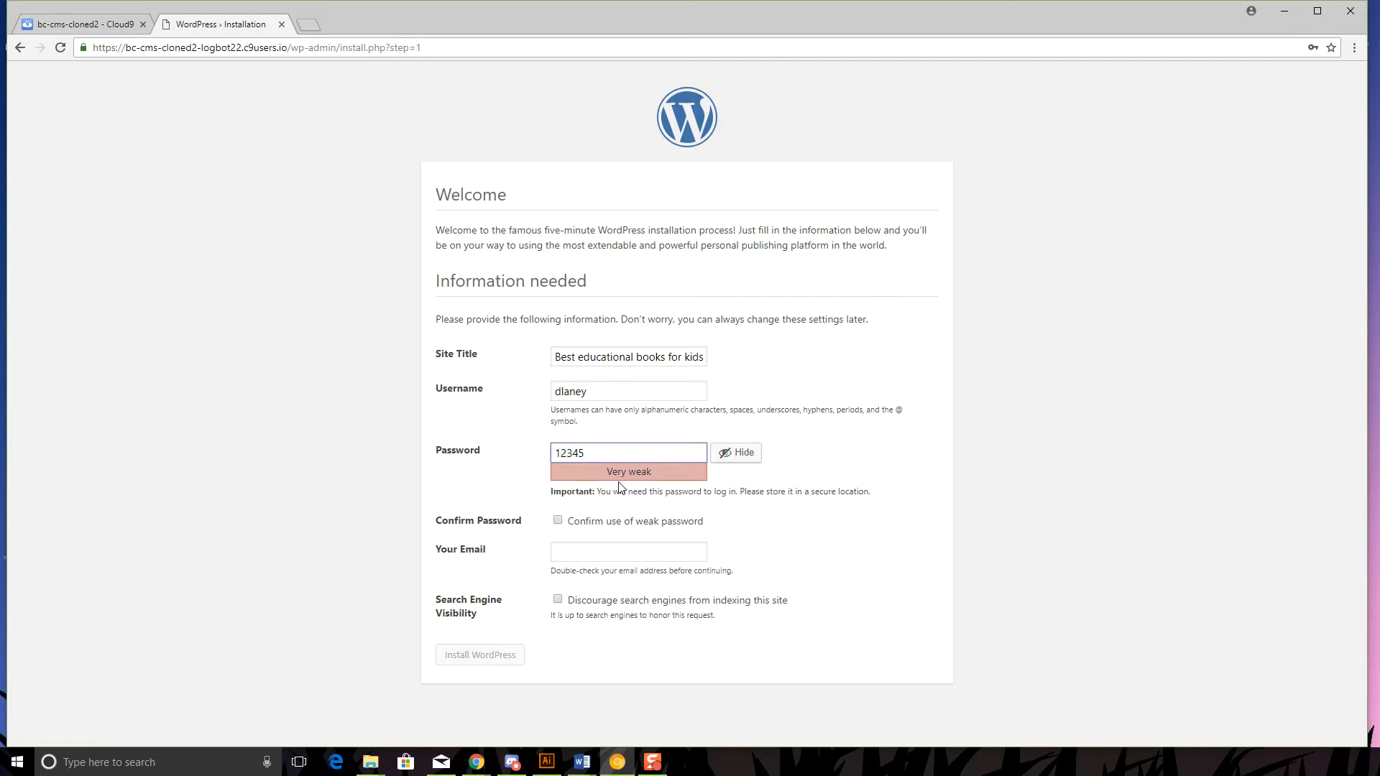
- Replace the suggested password with your own, confirming use of a weak password
click(558, 522)
click(602, 454)
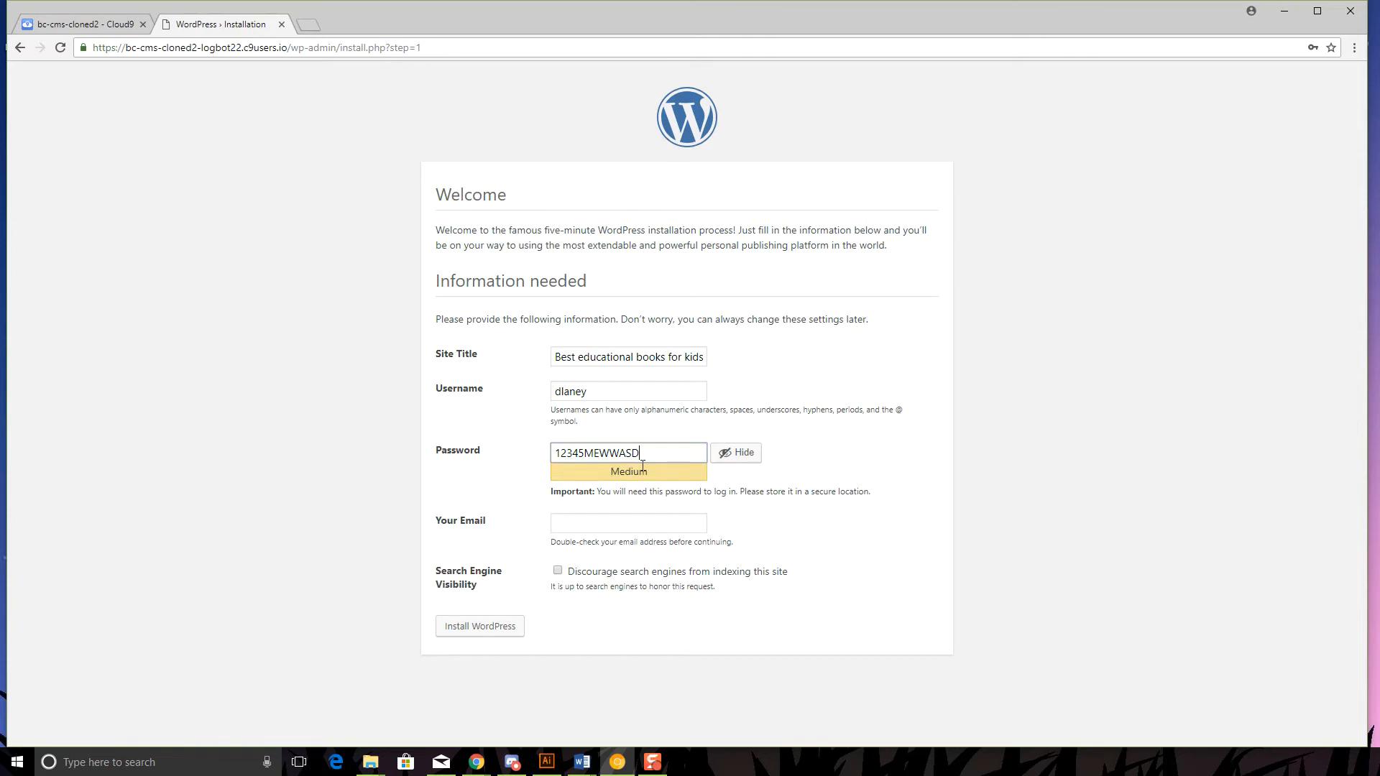
drag(639, 453, 543, 441)
key(BackSpace)
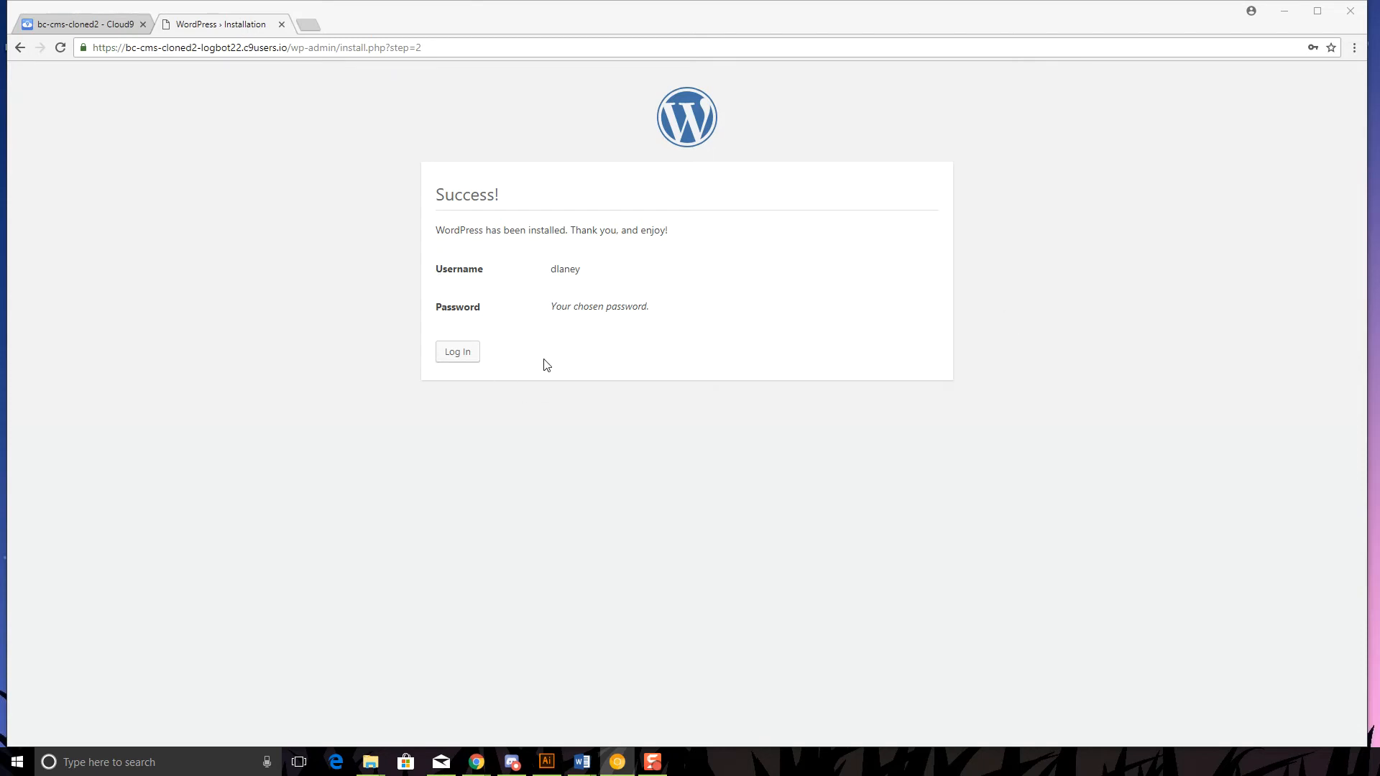
- Go to the new site's login page and save it as a browser bookmark
click(457, 353)
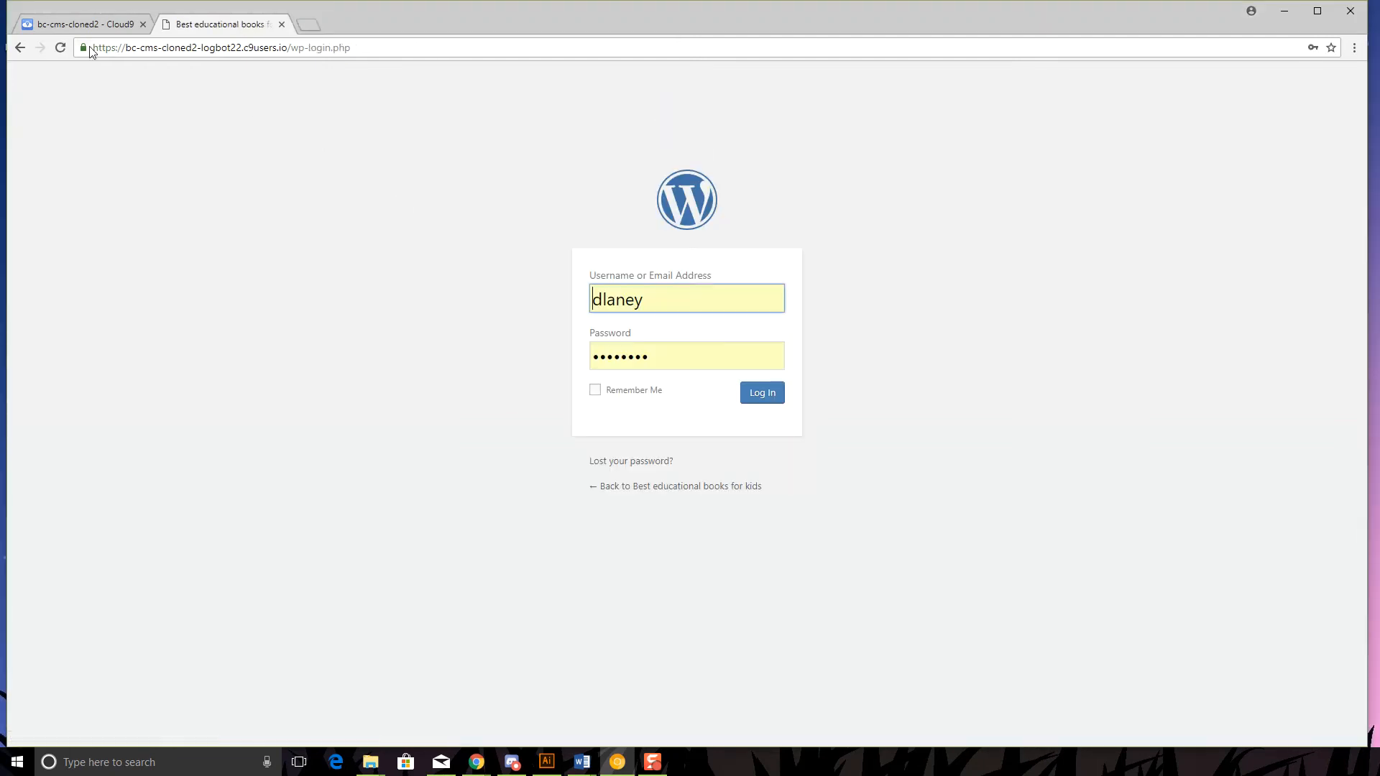
click(161, 48)
drag(385, 48, 81, 46)
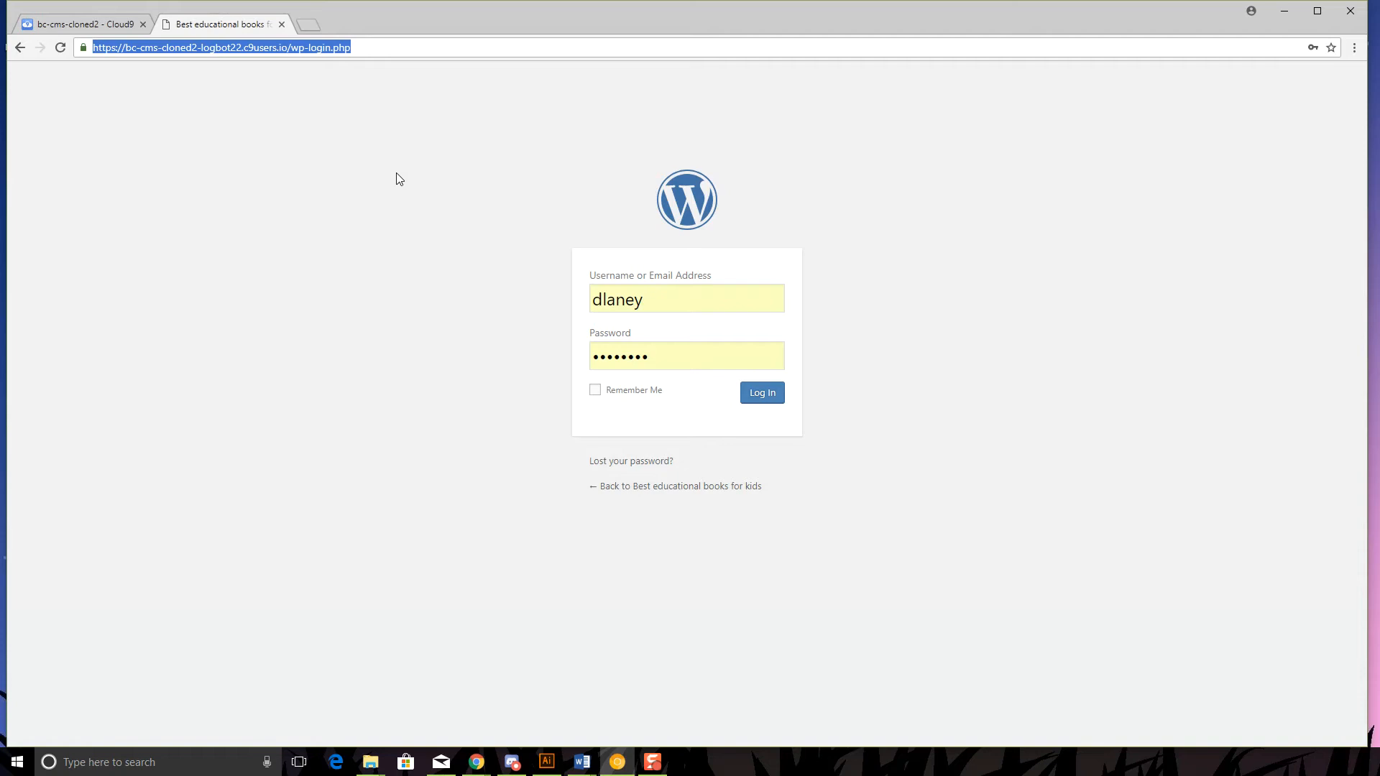
click(185, 47)
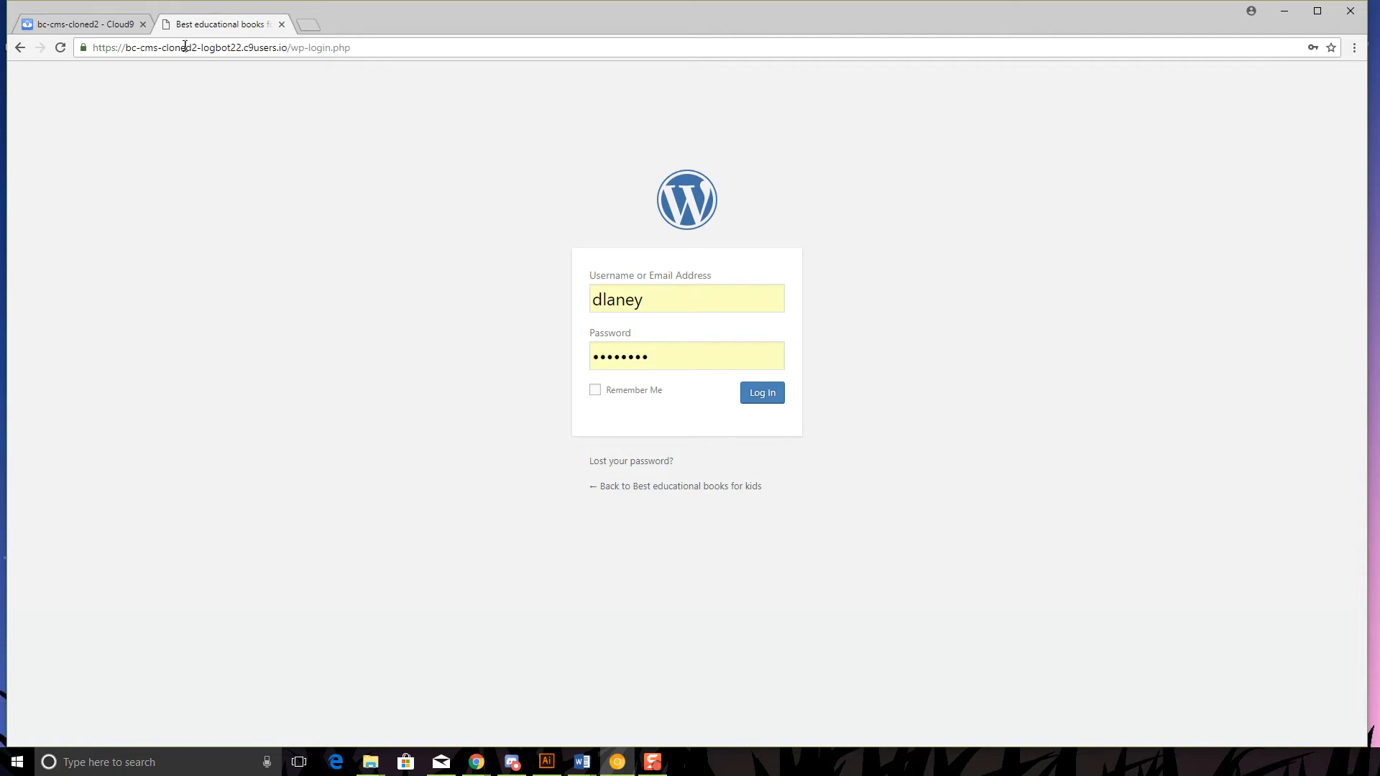
drag(91, 49, 364, 47)
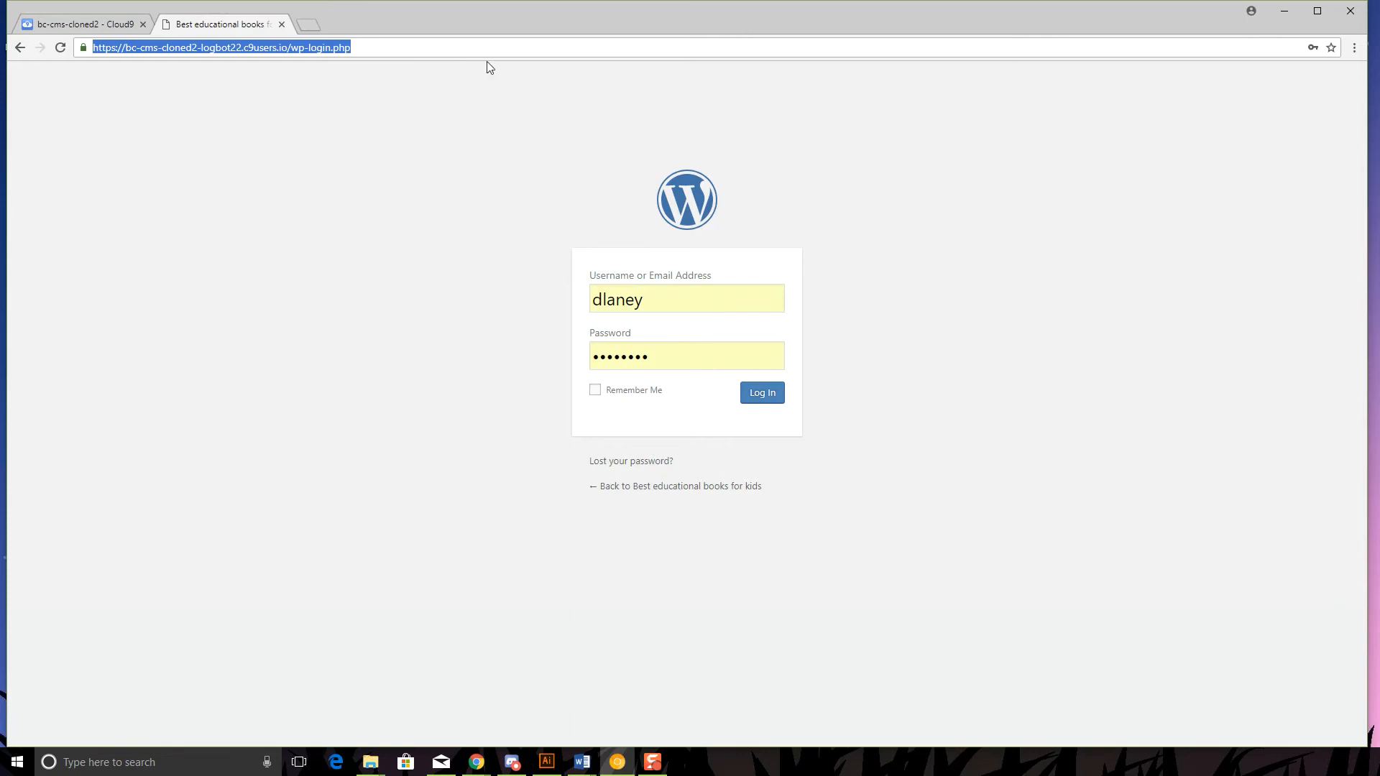
click(1331, 48)
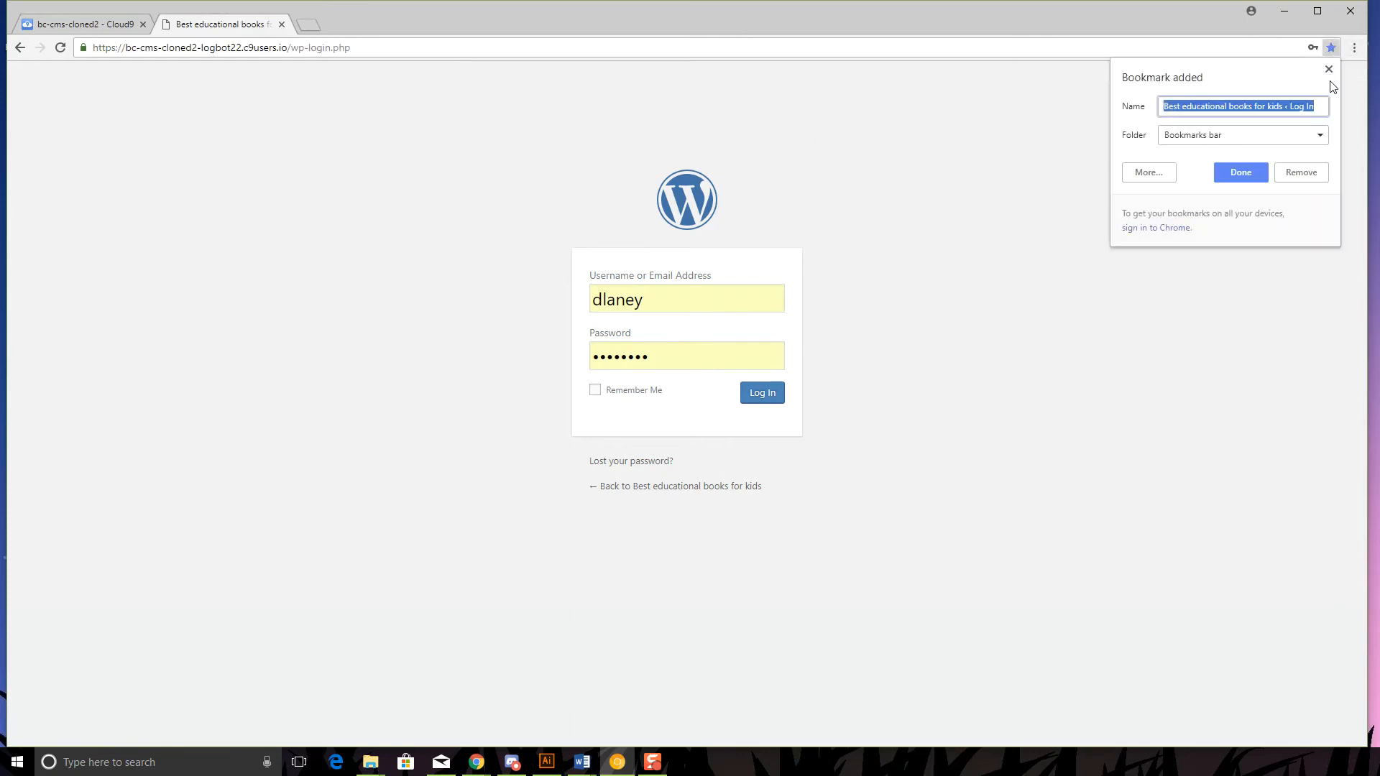
click(1248, 181)
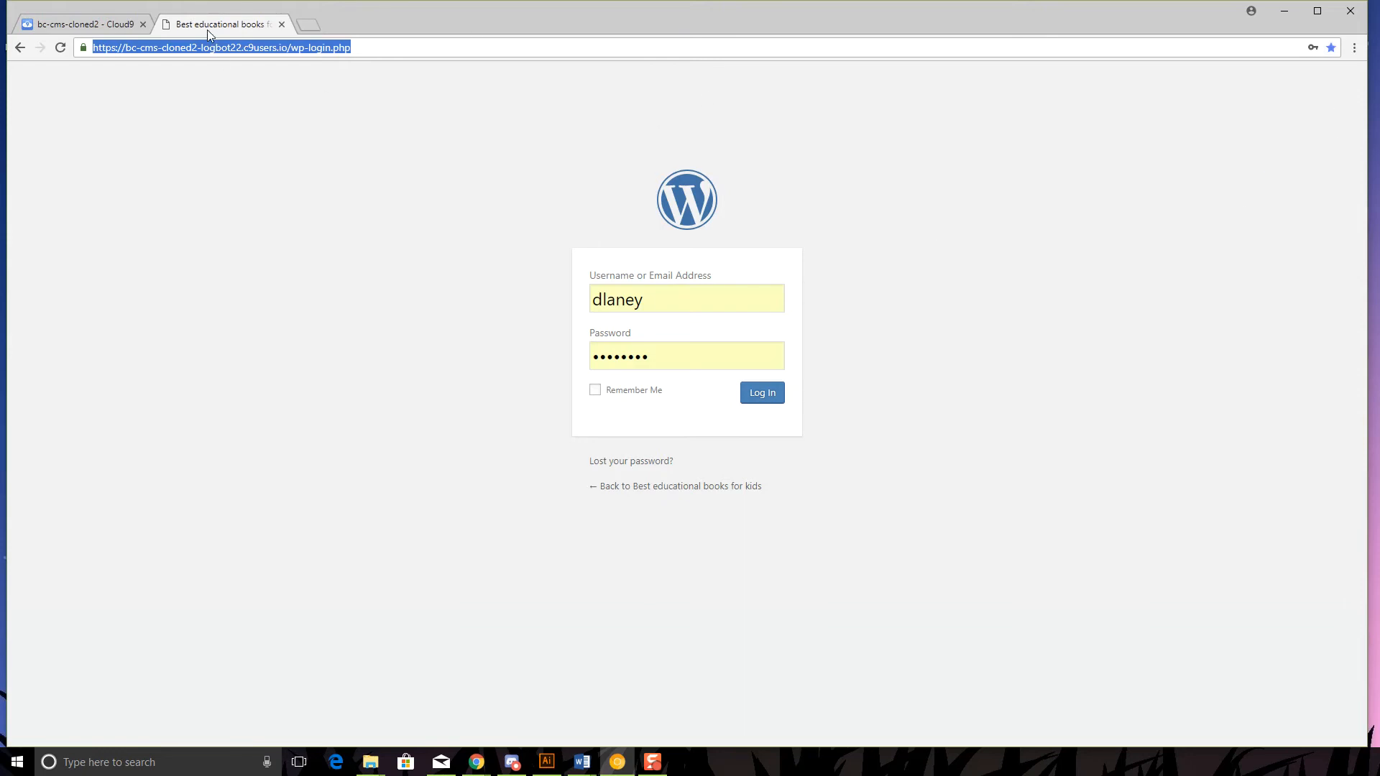
- Bring up the page and tab context menus, then dismiss them
right_click(228, 109)
right_click(231, 27)
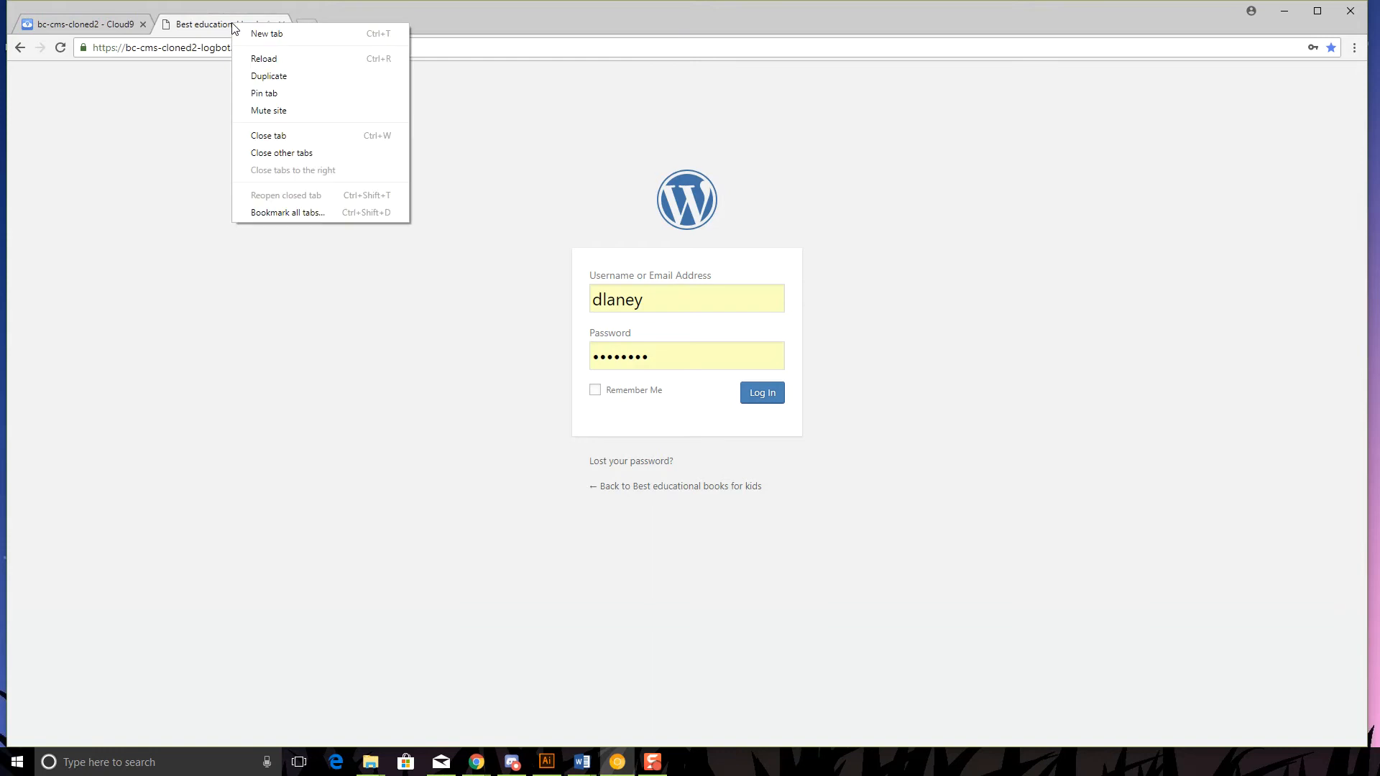
click(525, 133)
click(238, 47)
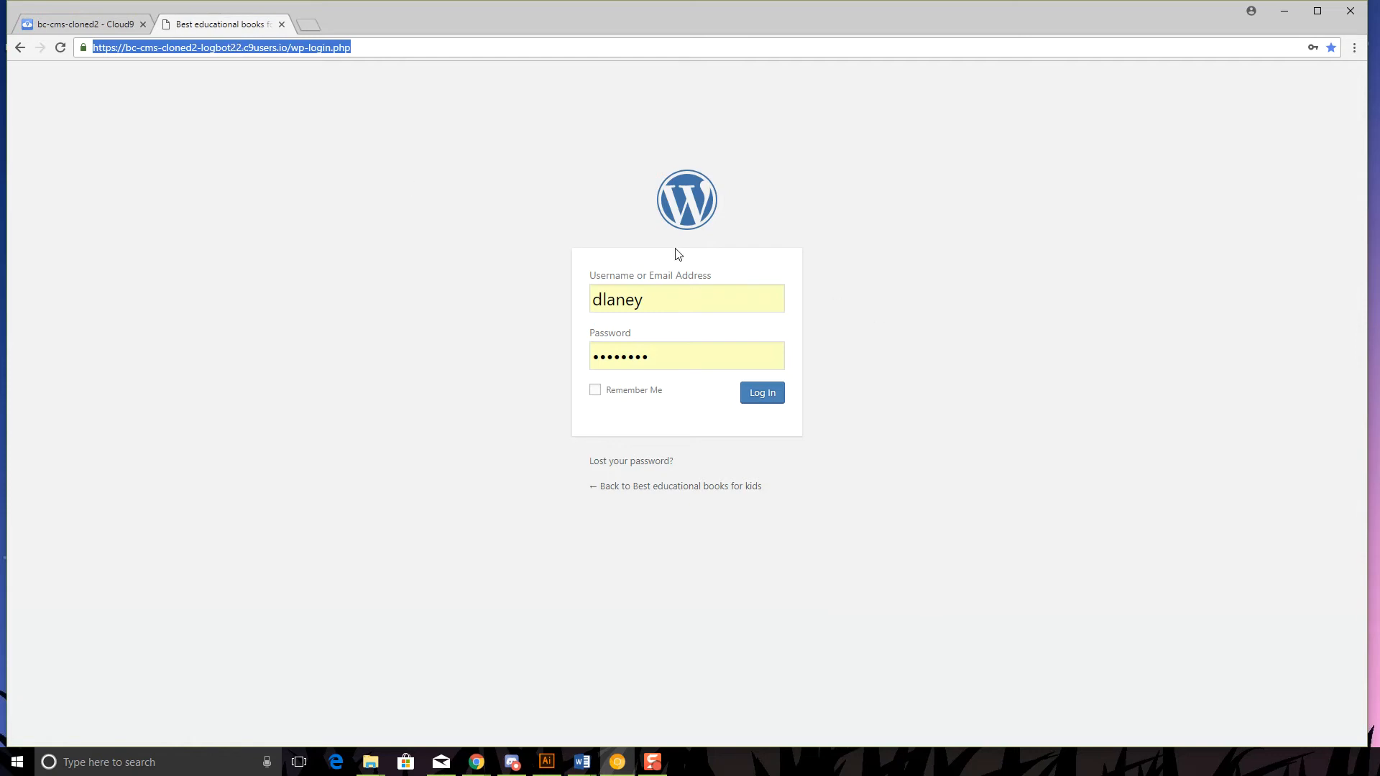
click(554, 179)
- Log in to the dashboard and open the Updates page offering WordPress 4.9.5
click(772, 399)
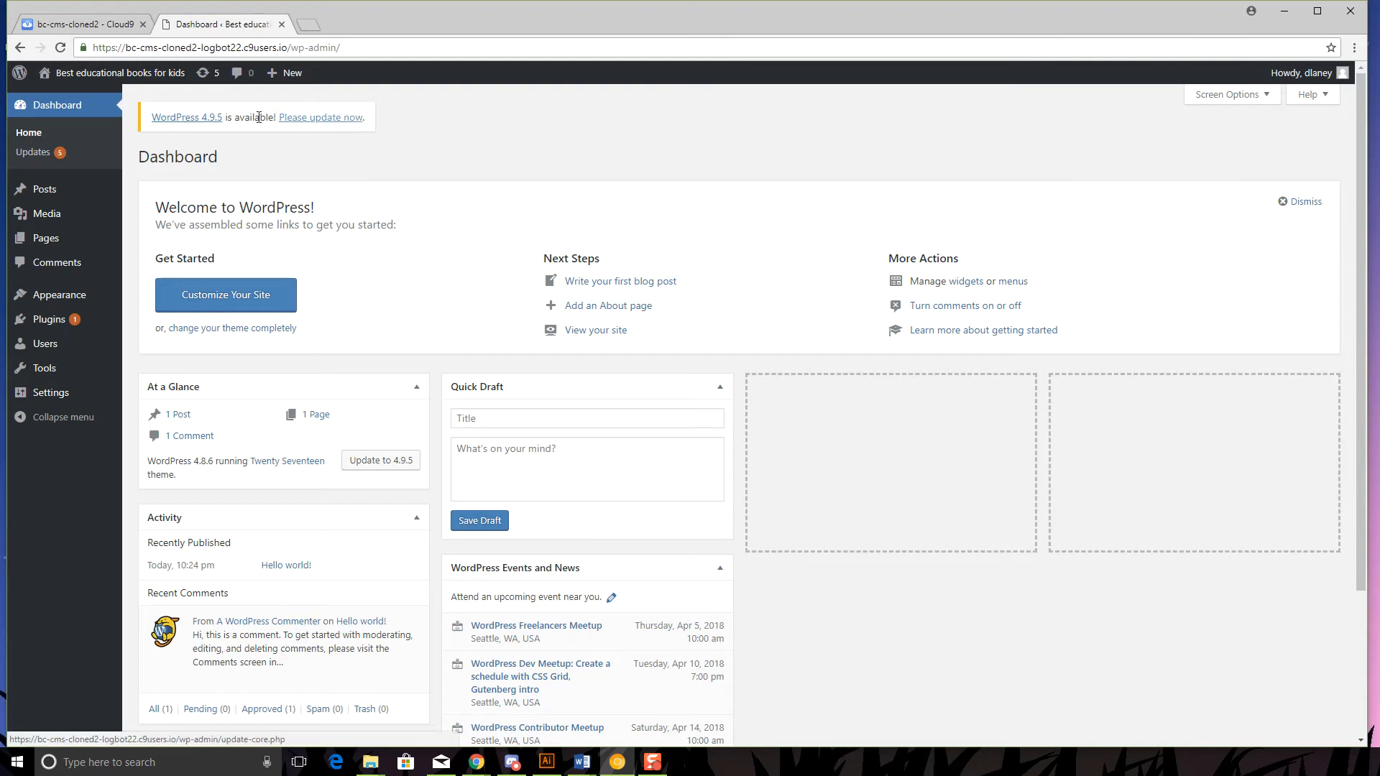
click(333, 118)
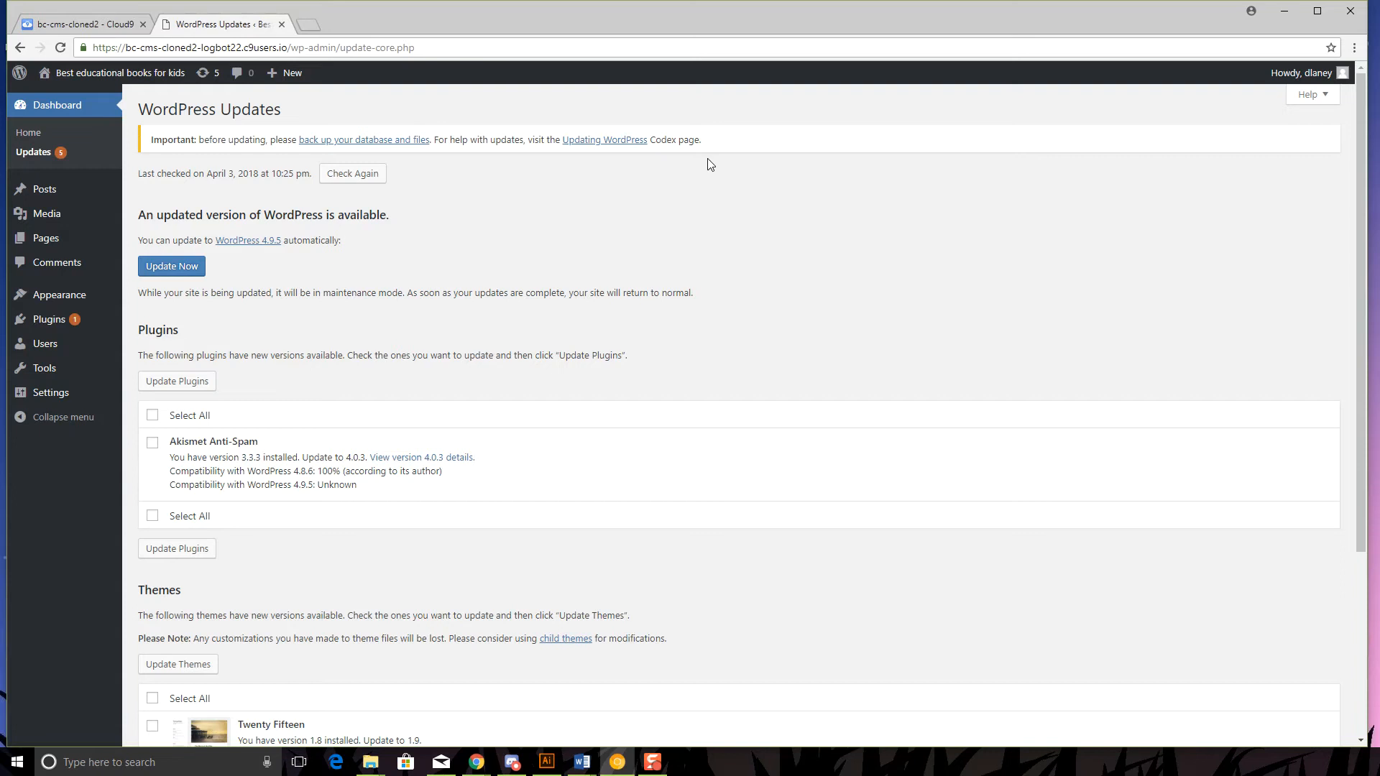
- Update WordPress to 4.9.5 and scroll through the Welcome to WordPress 4.9.5 release notes
click(177, 270)
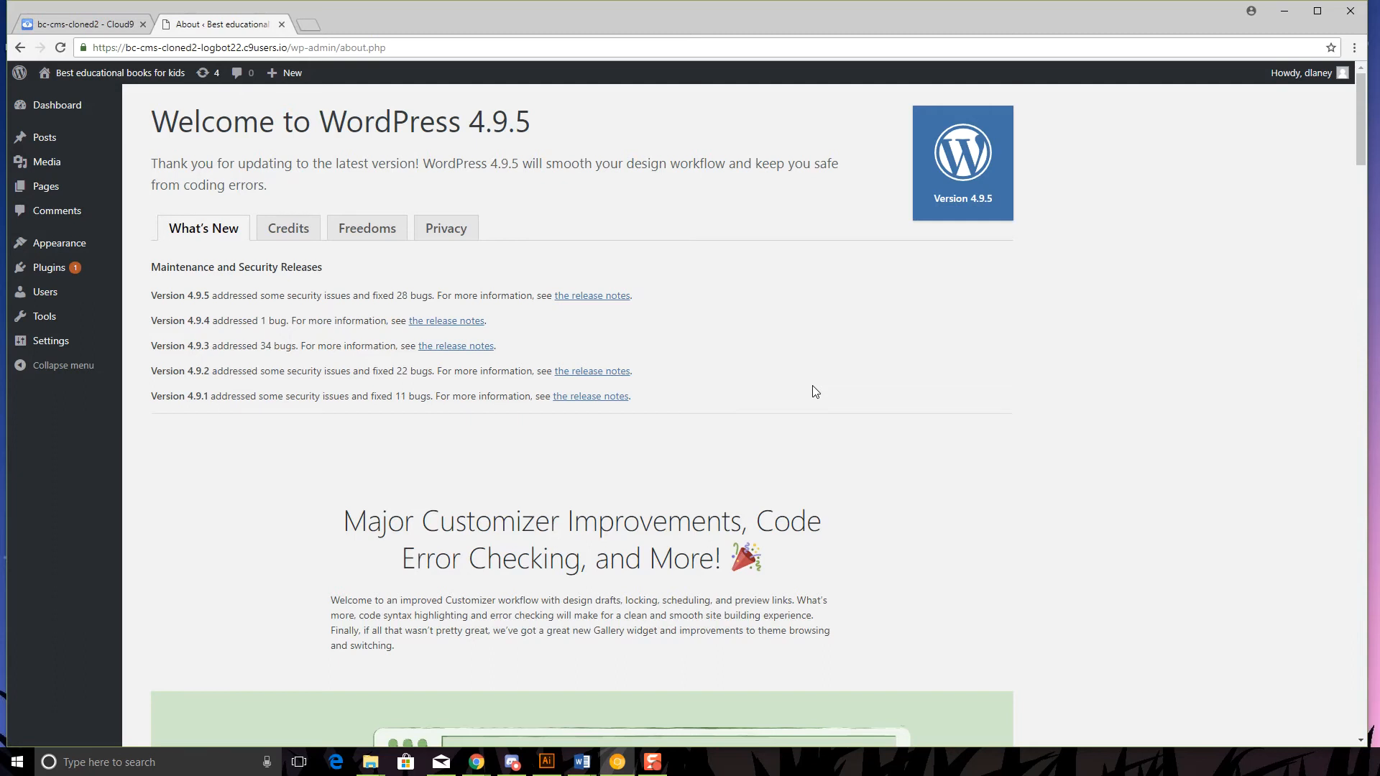
scroll(827, 391, down, 14)
scroll(908, 426, down, 15)
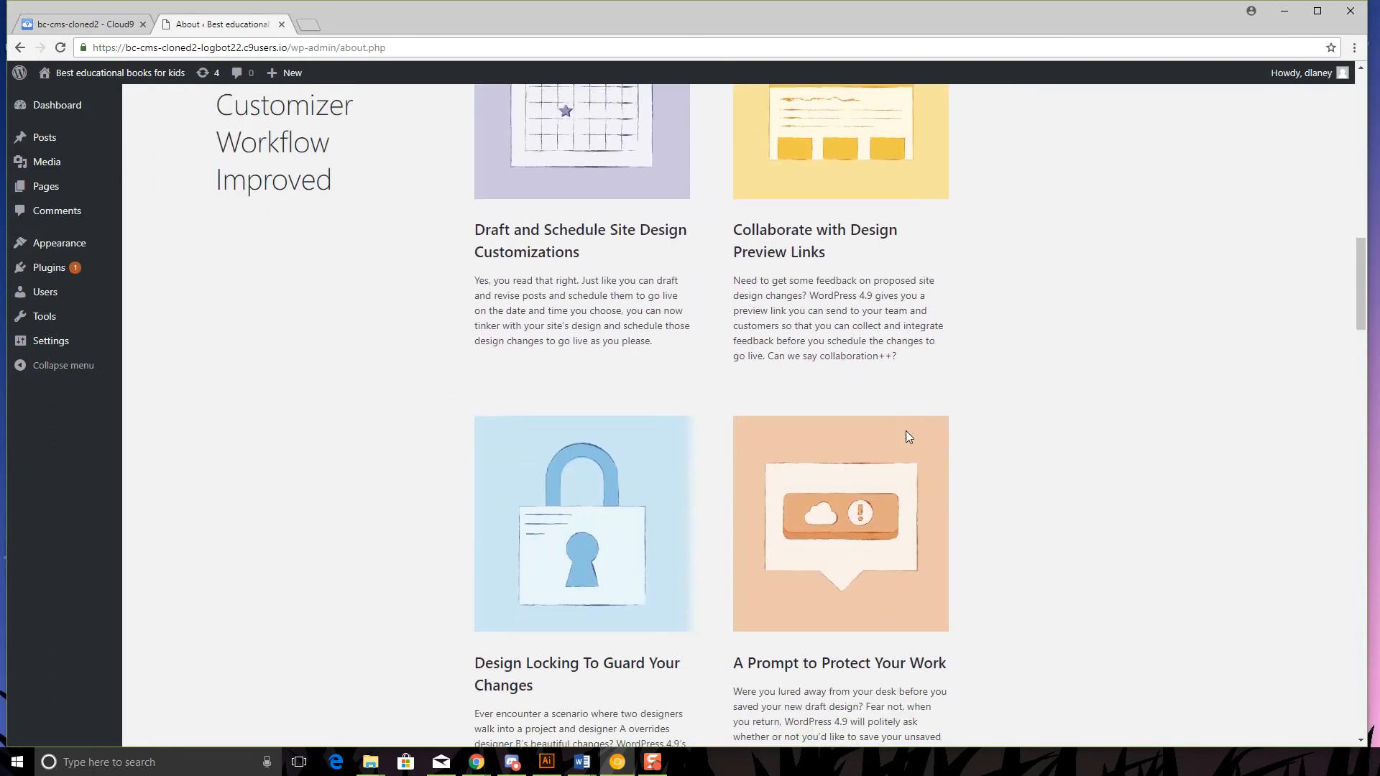
scroll(908, 456, down, 12)
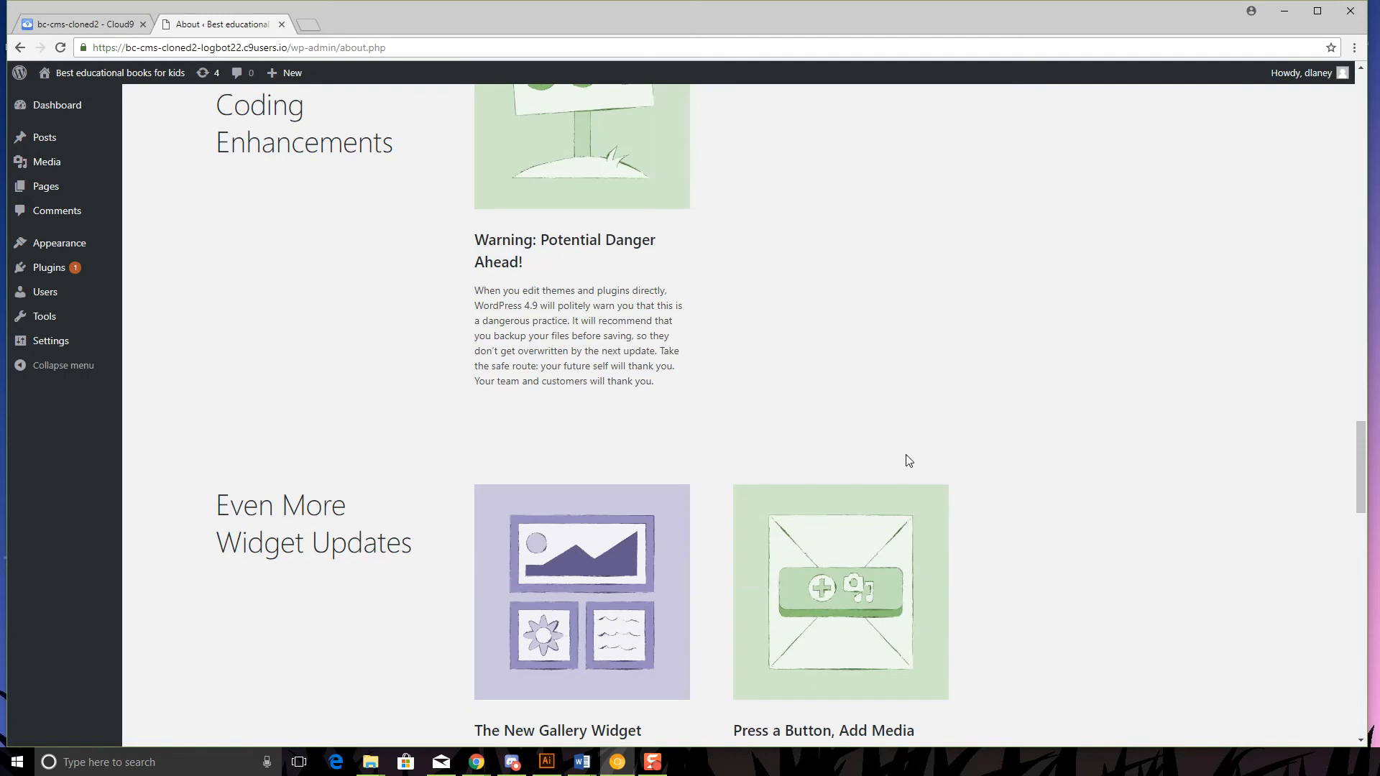
drag(1364, 554, 1367, 102)
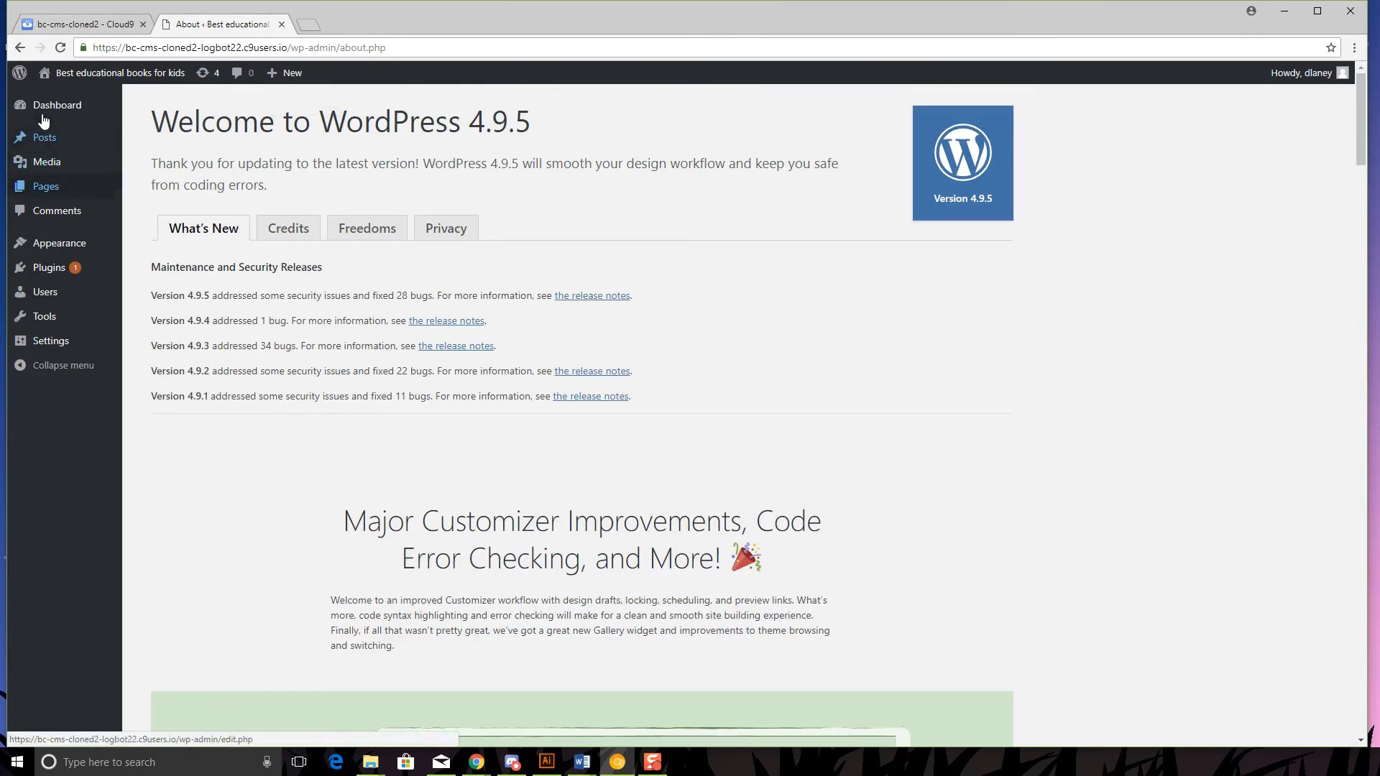
click(43, 108)
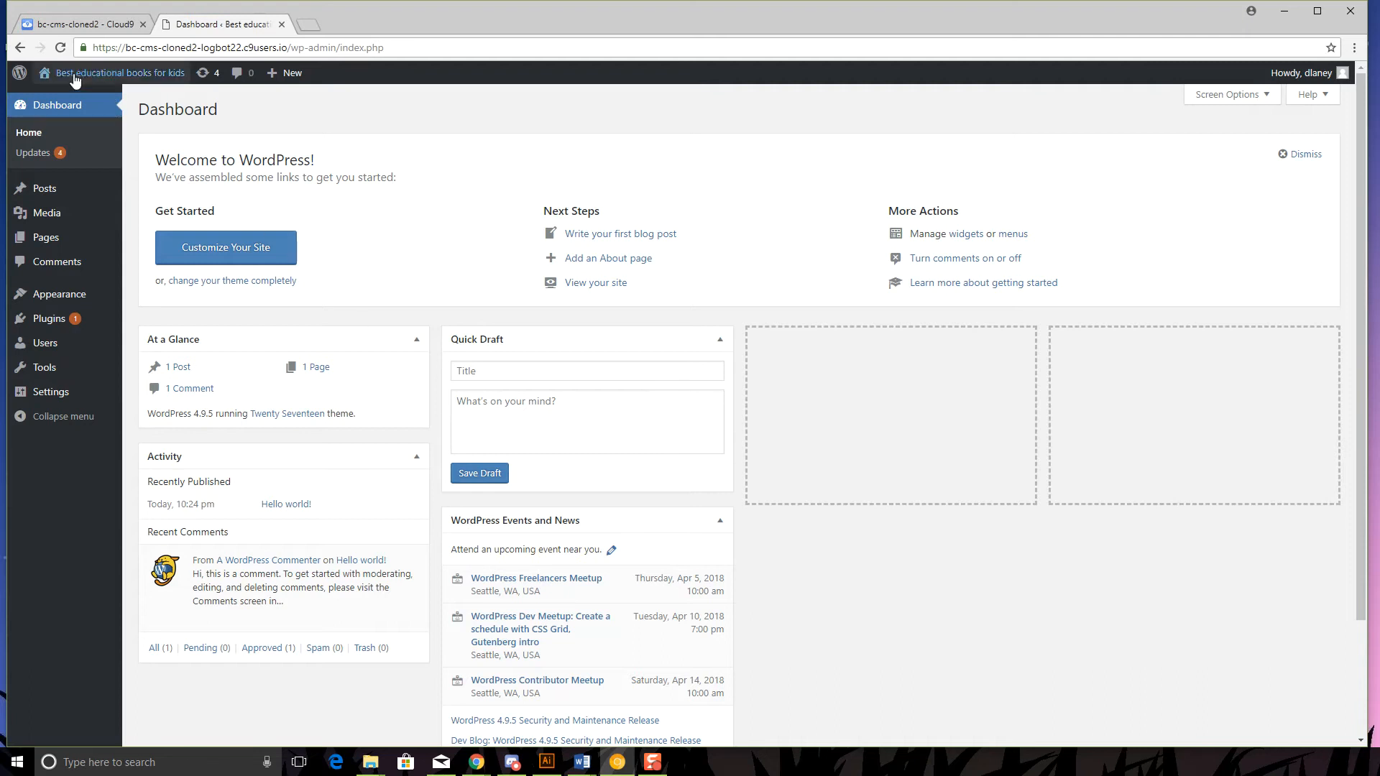
mouse_move(18, 78)
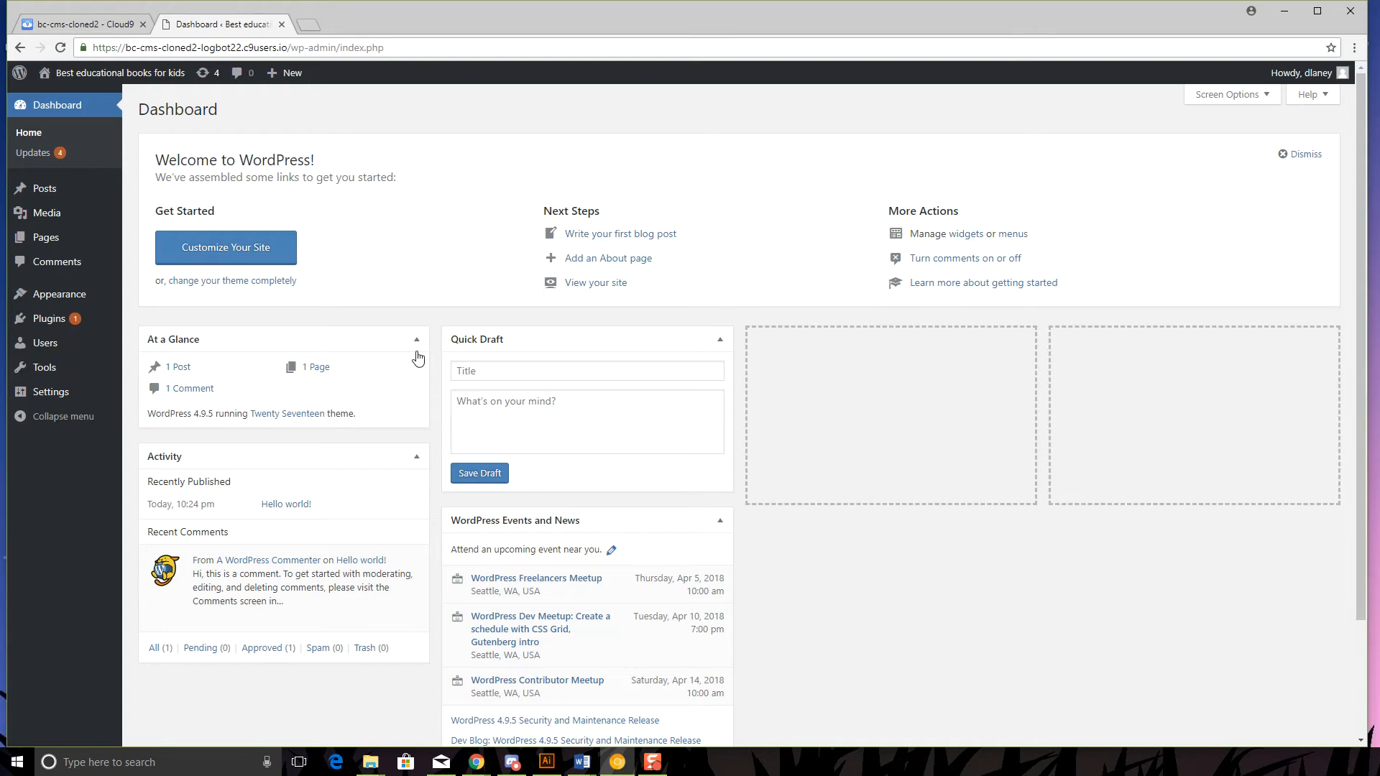
- Visit the live front page and scroll through its Twenty Seventeen header
click(54, 85)
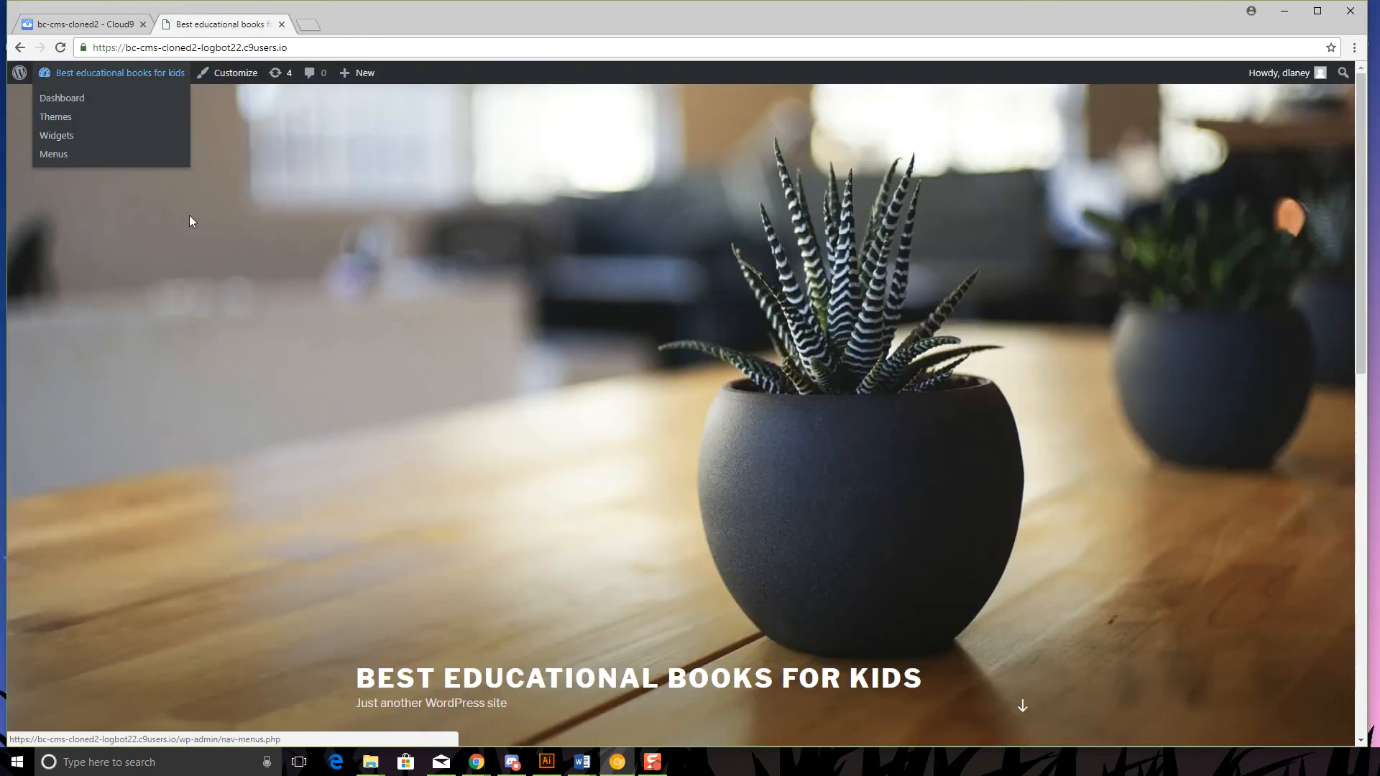
mouse_move(43, 78)
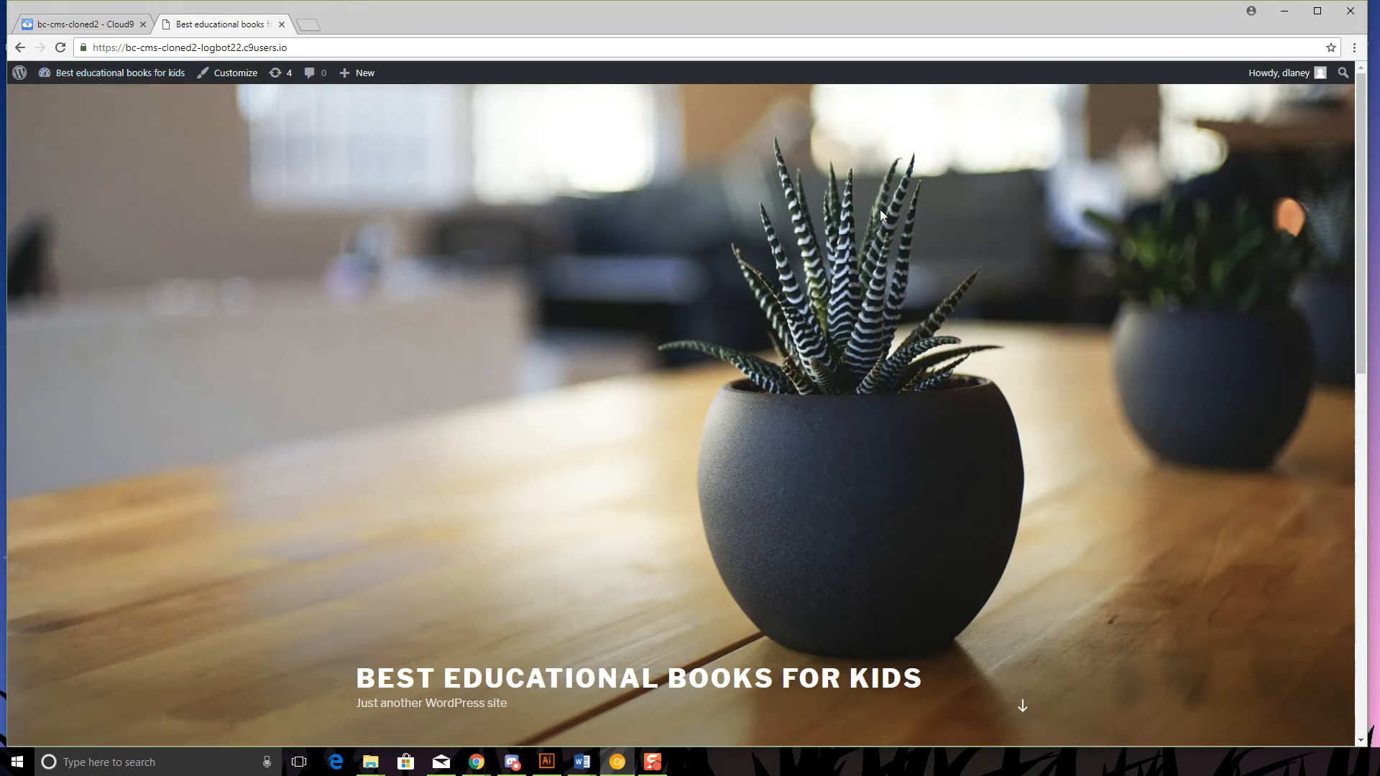
mouse_move(1277, 76)
scroll(1107, 401, down, 3)
scroll(1110, 401, up, 3)
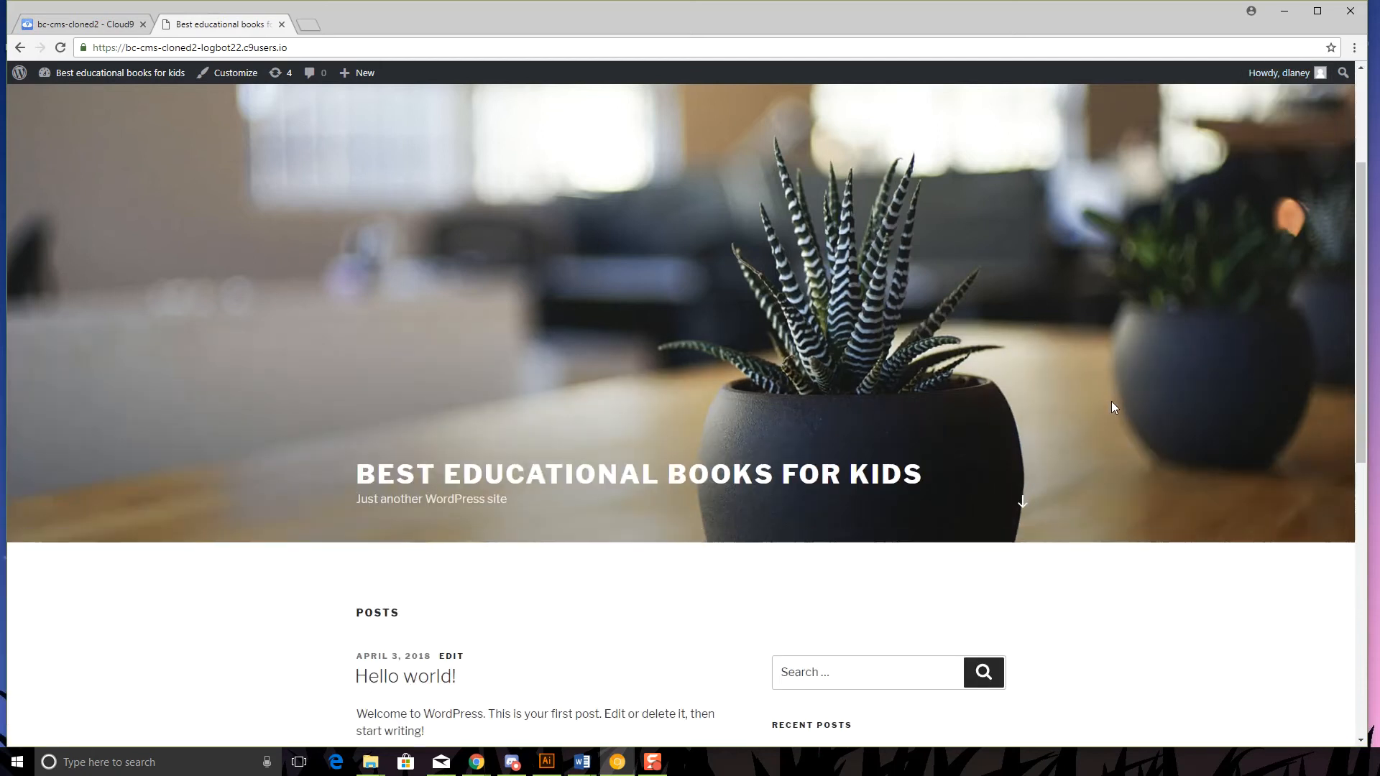
scroll(1111, 403, down, 1)
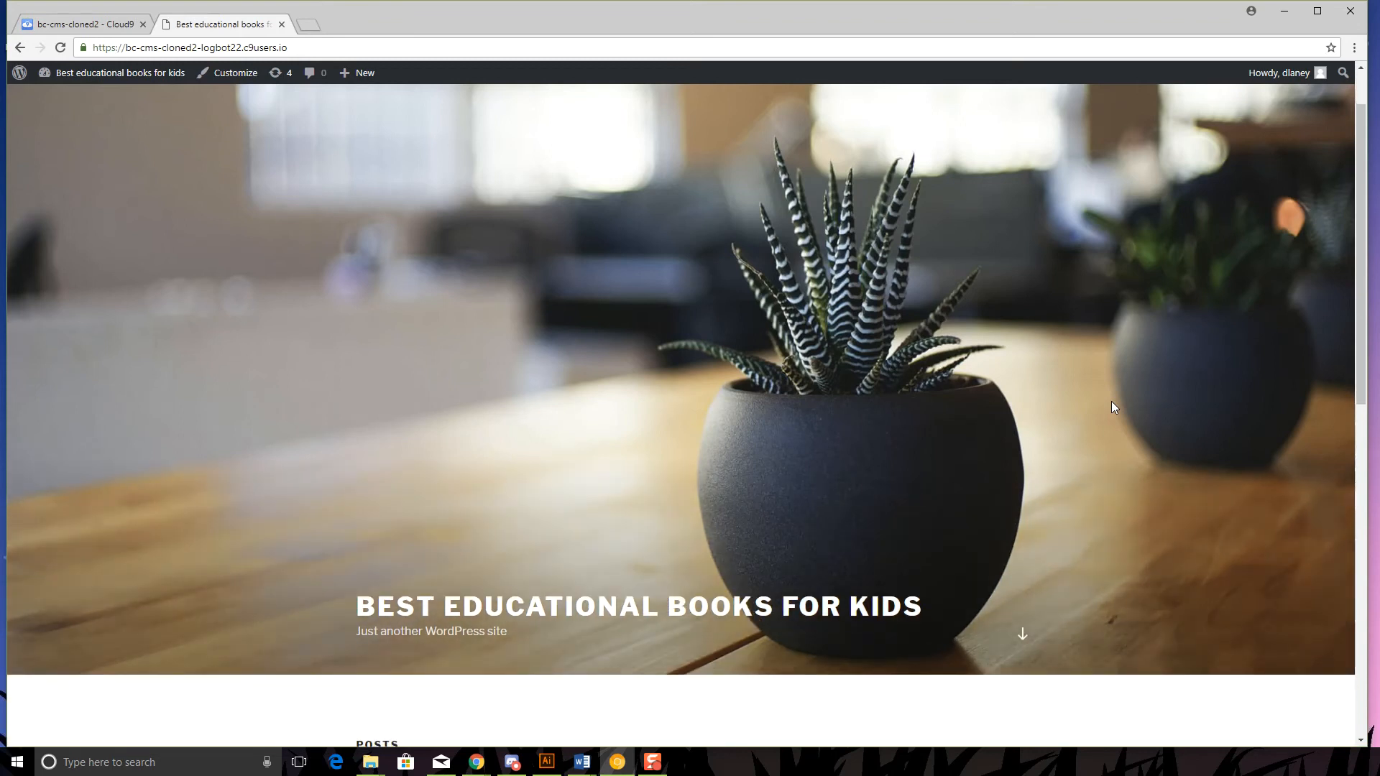
scroll(1112, 402, down, 3)
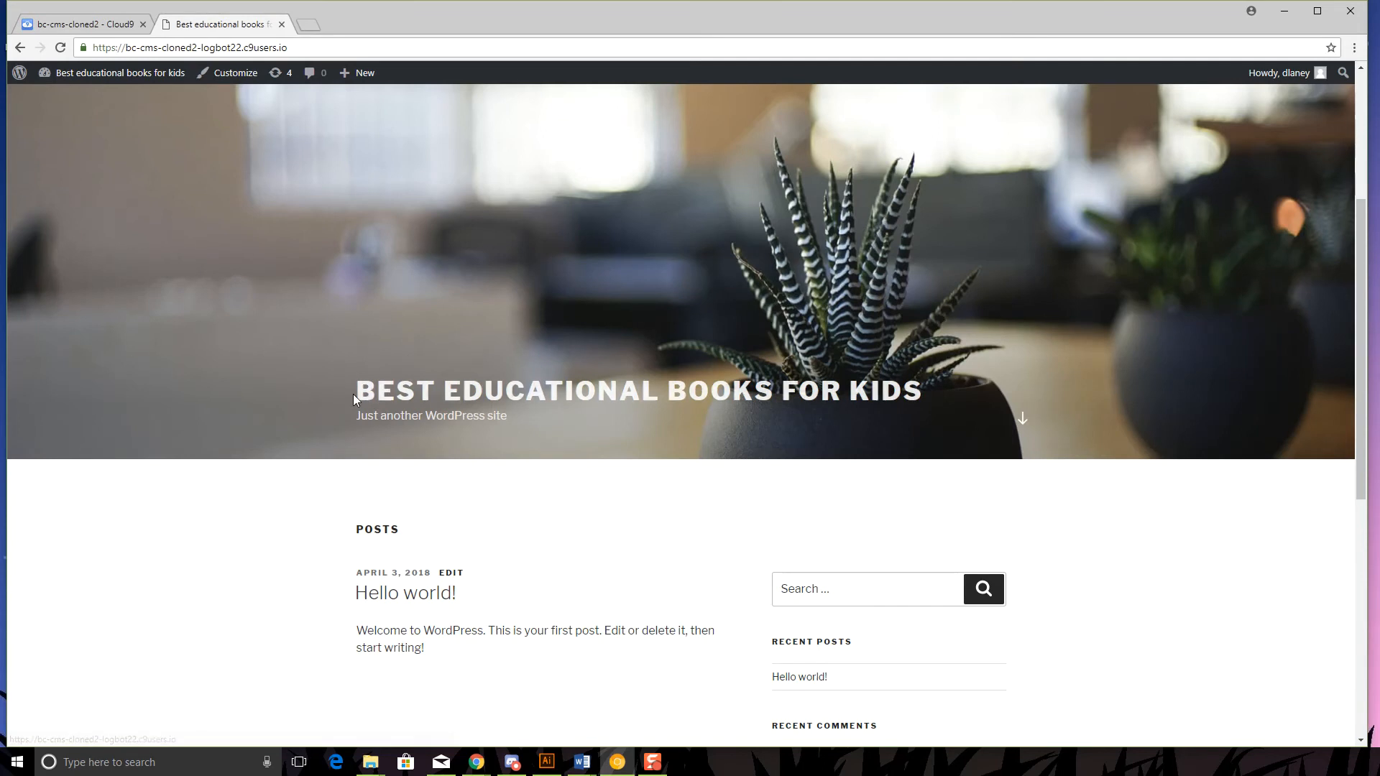
- Select the site title and tagline, then jump down to the Hello world! post
drag(335, 401, 1113, 415)
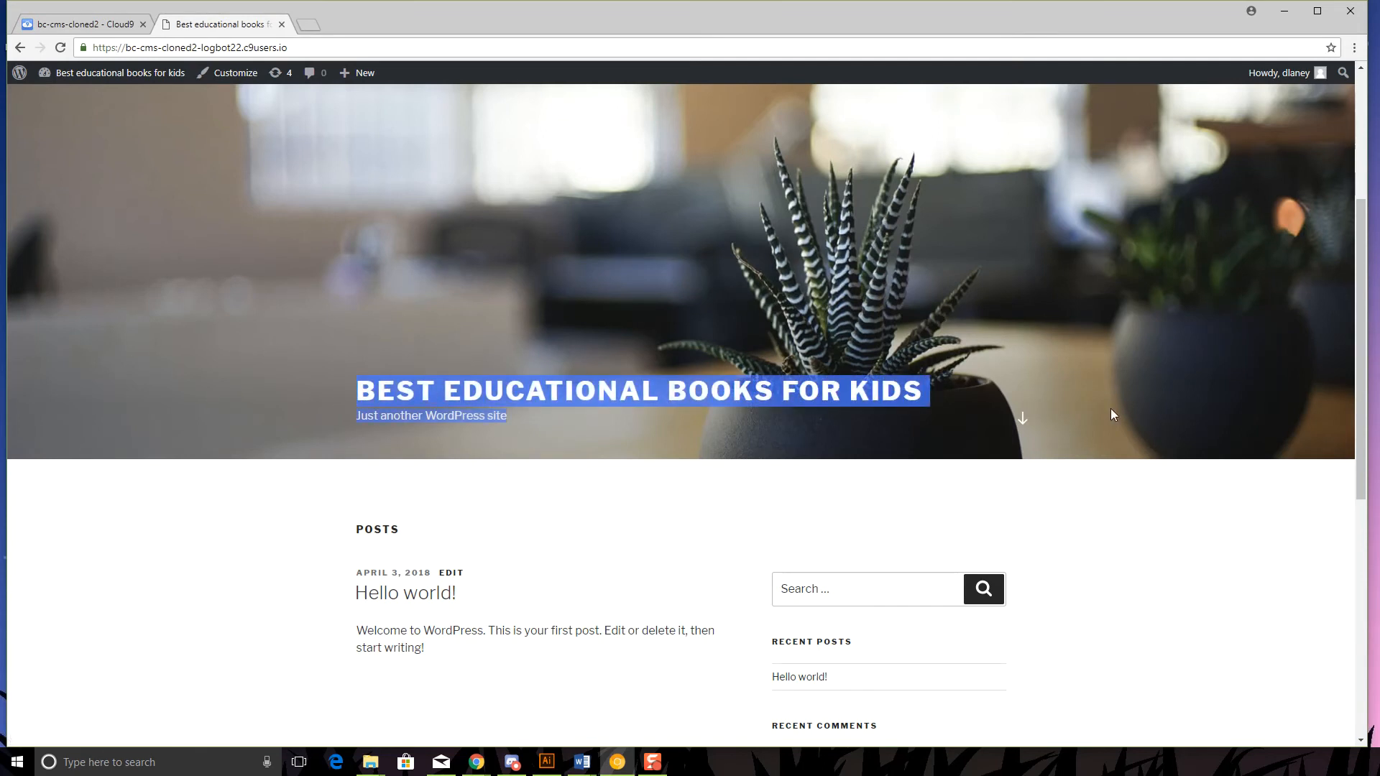
click(1025, 420)
scroll(504, 294, up, 3)
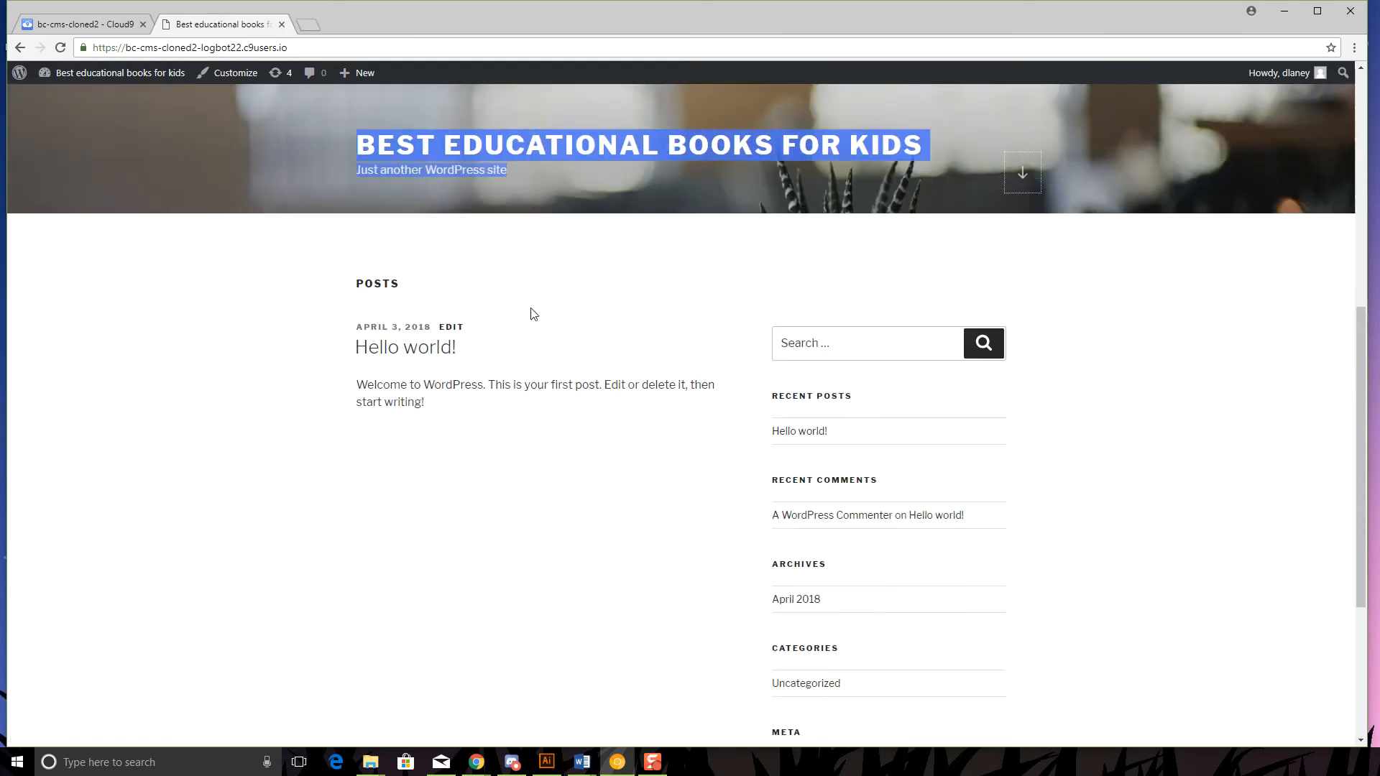
scroll(468, 330, down, 4)
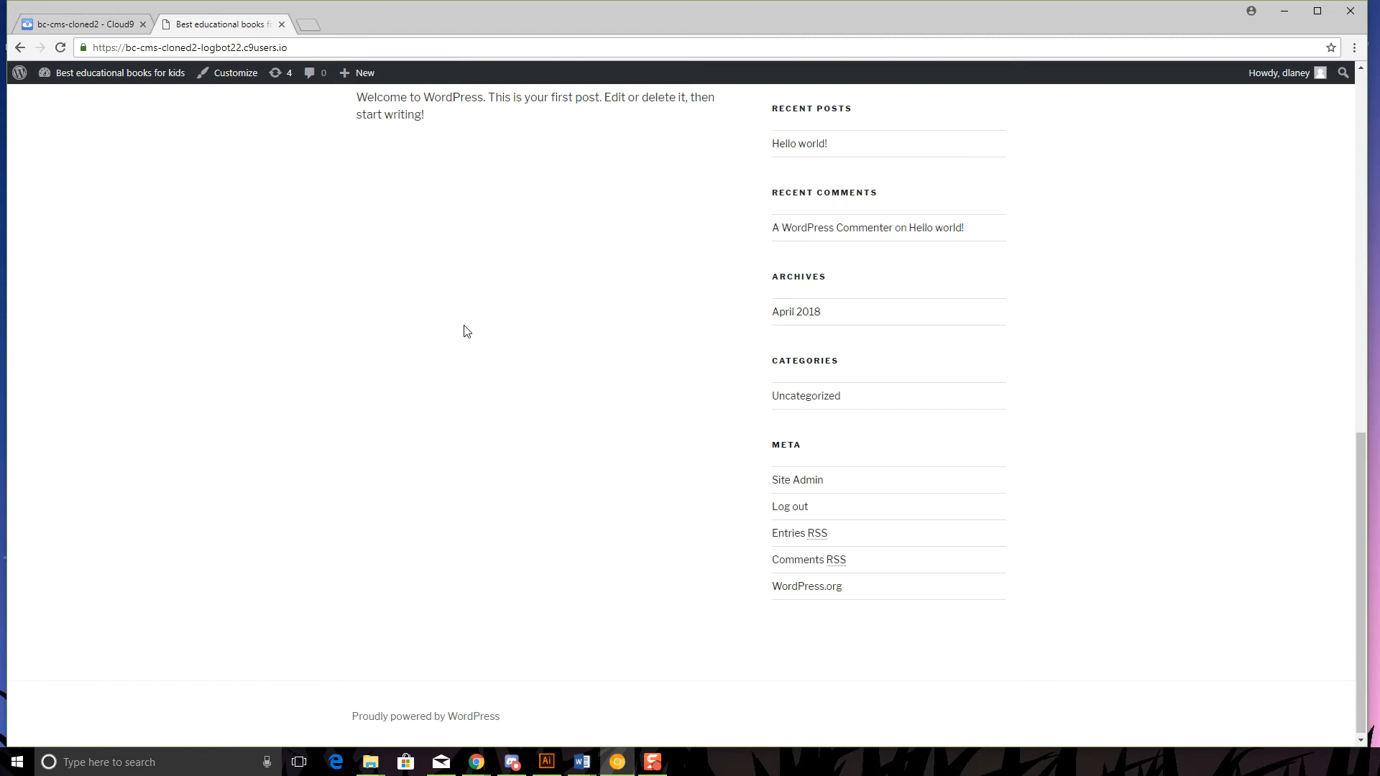
scroll(496, 325, down, 1)
scroll(496, 359, up, 5)
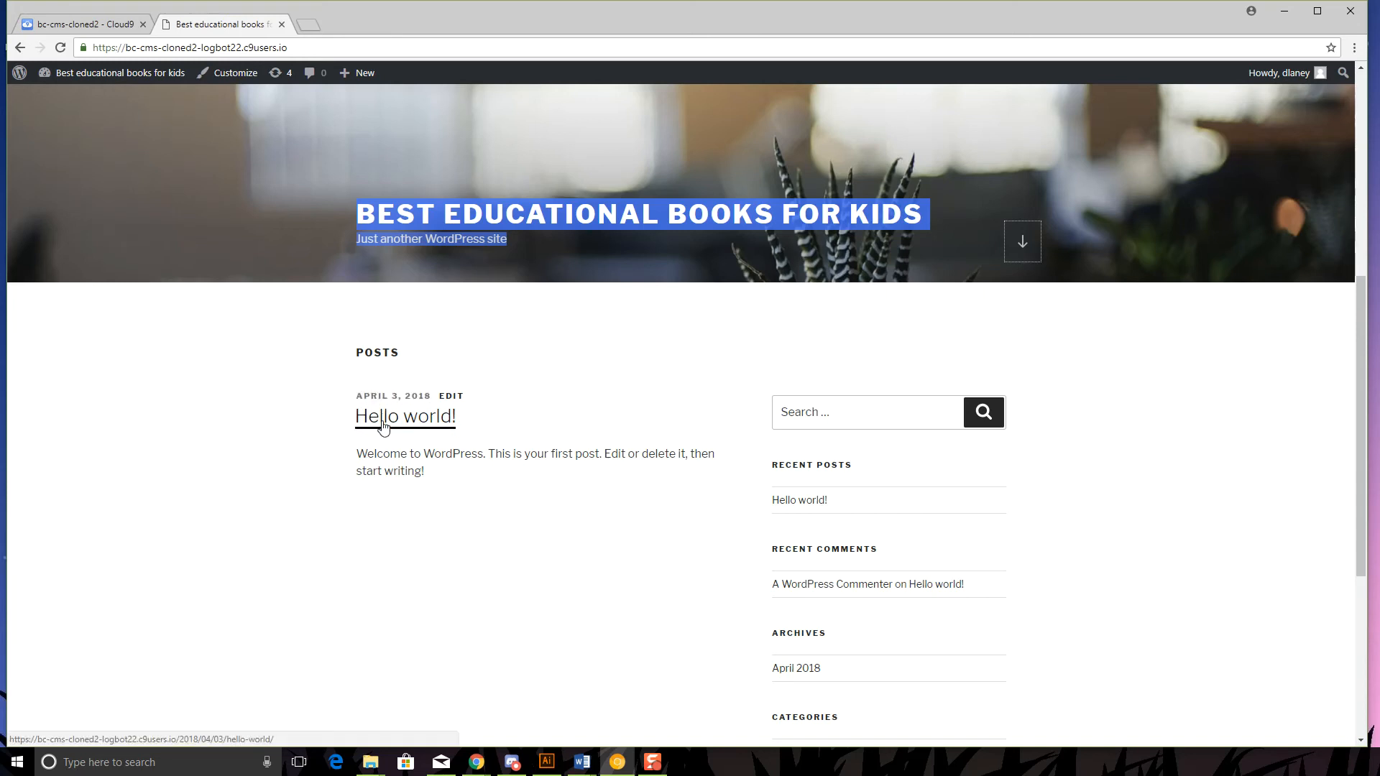
- Follow the sample commenter's link to wordpress.org, then return to the front page
click(841, 591)
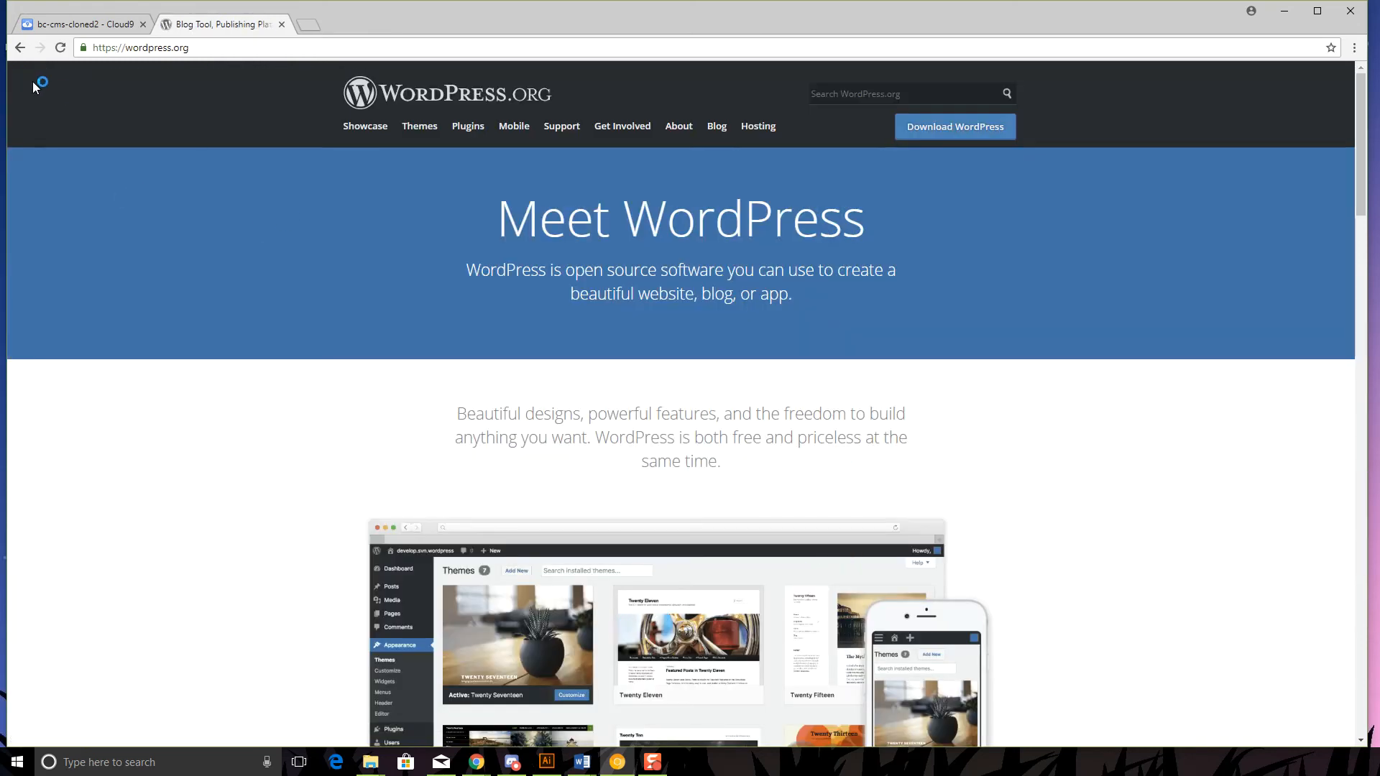
click(19, 47)
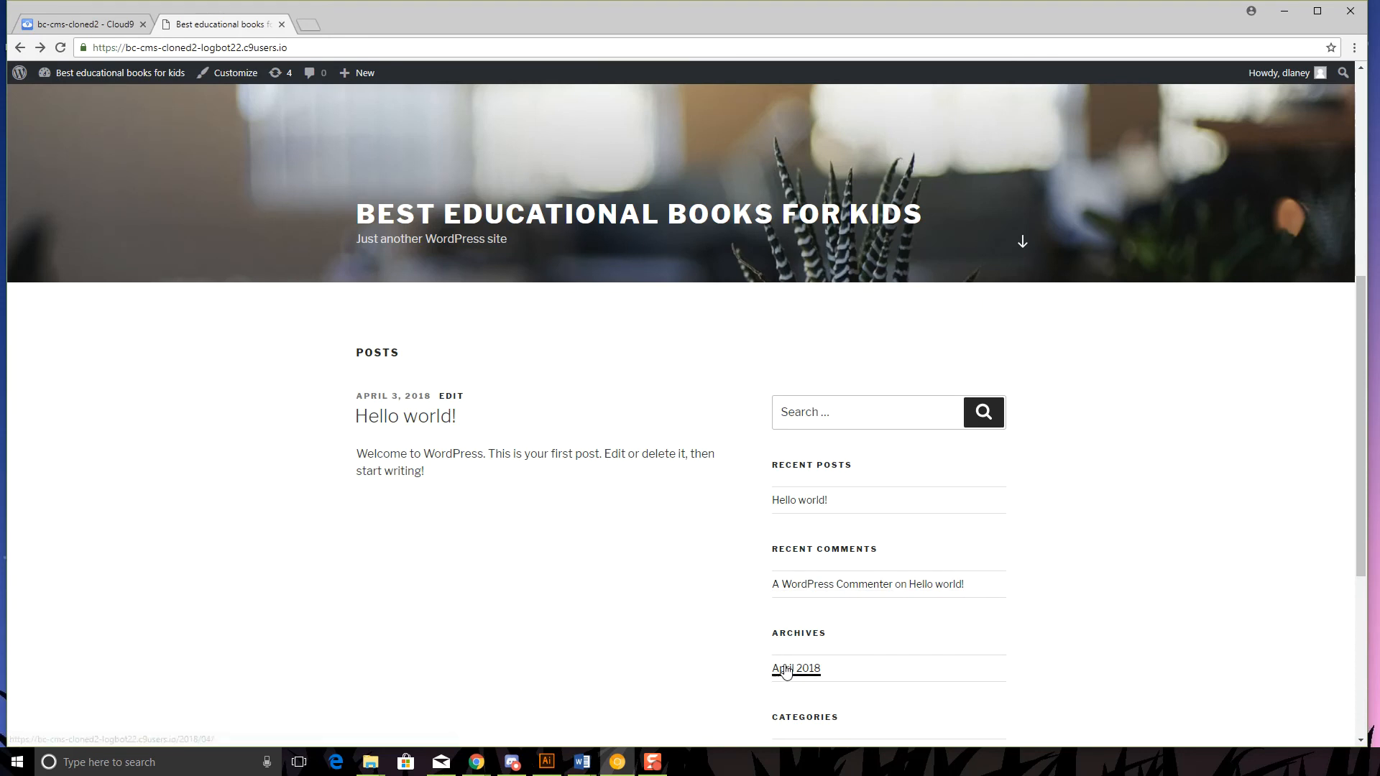
scroll(785, 672, down, 2)
scroll(901, 619, down, 3)
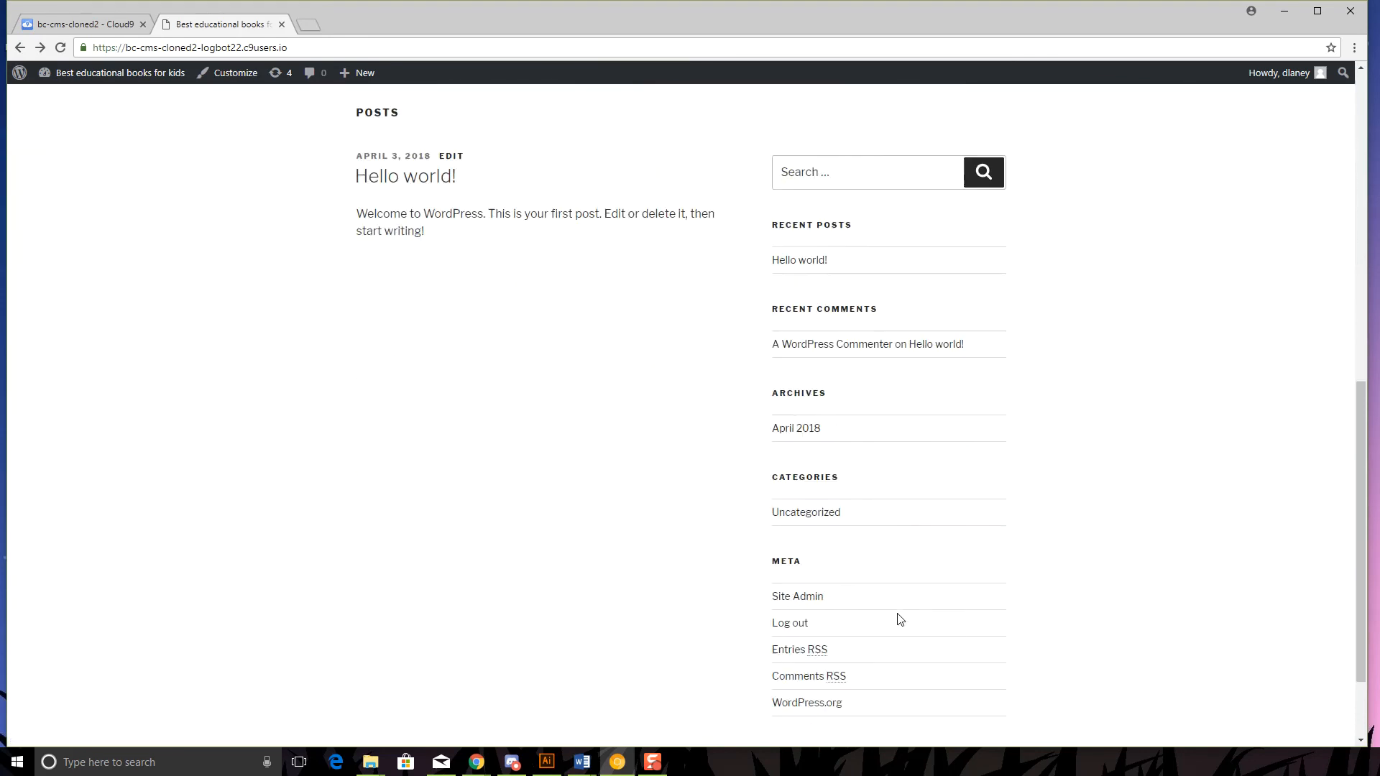
scroll(901, 615, up, 10)
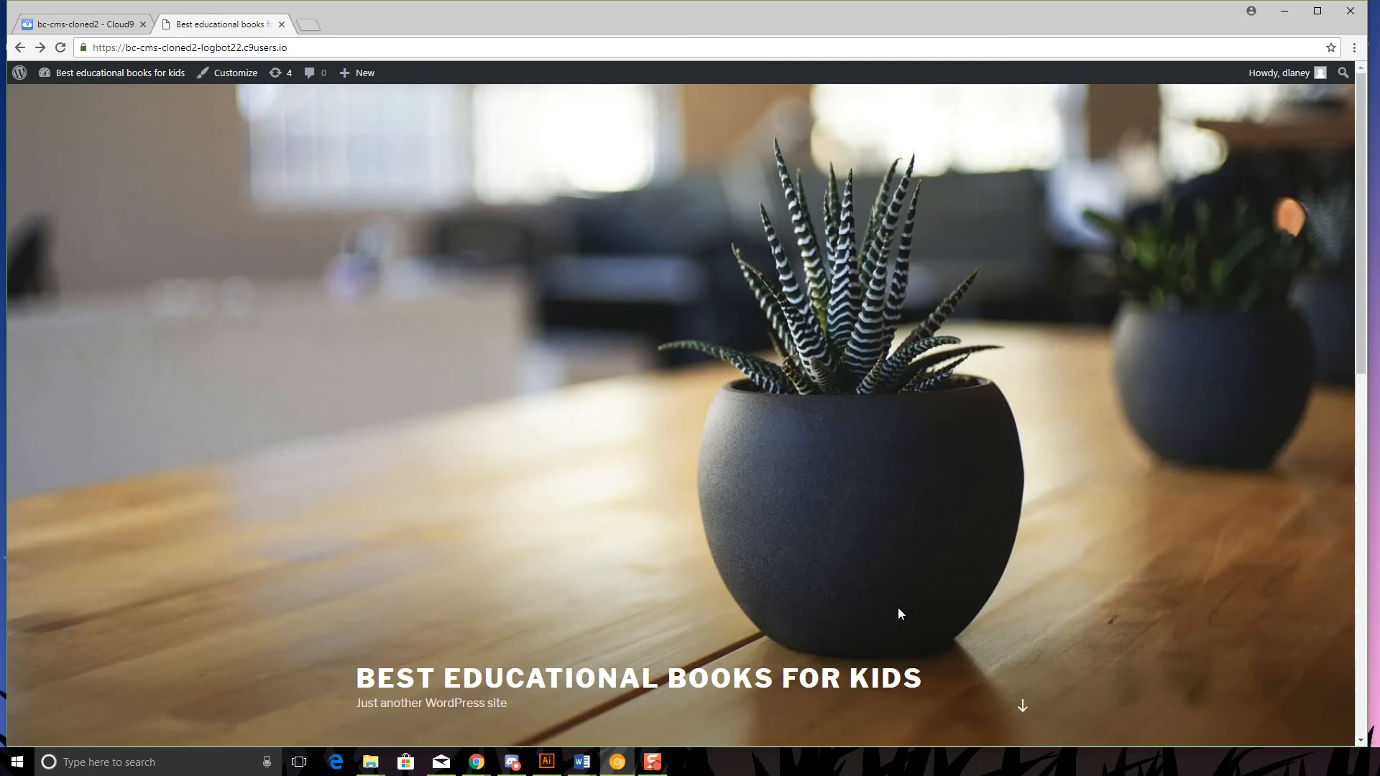
mouse_move(46, 78)
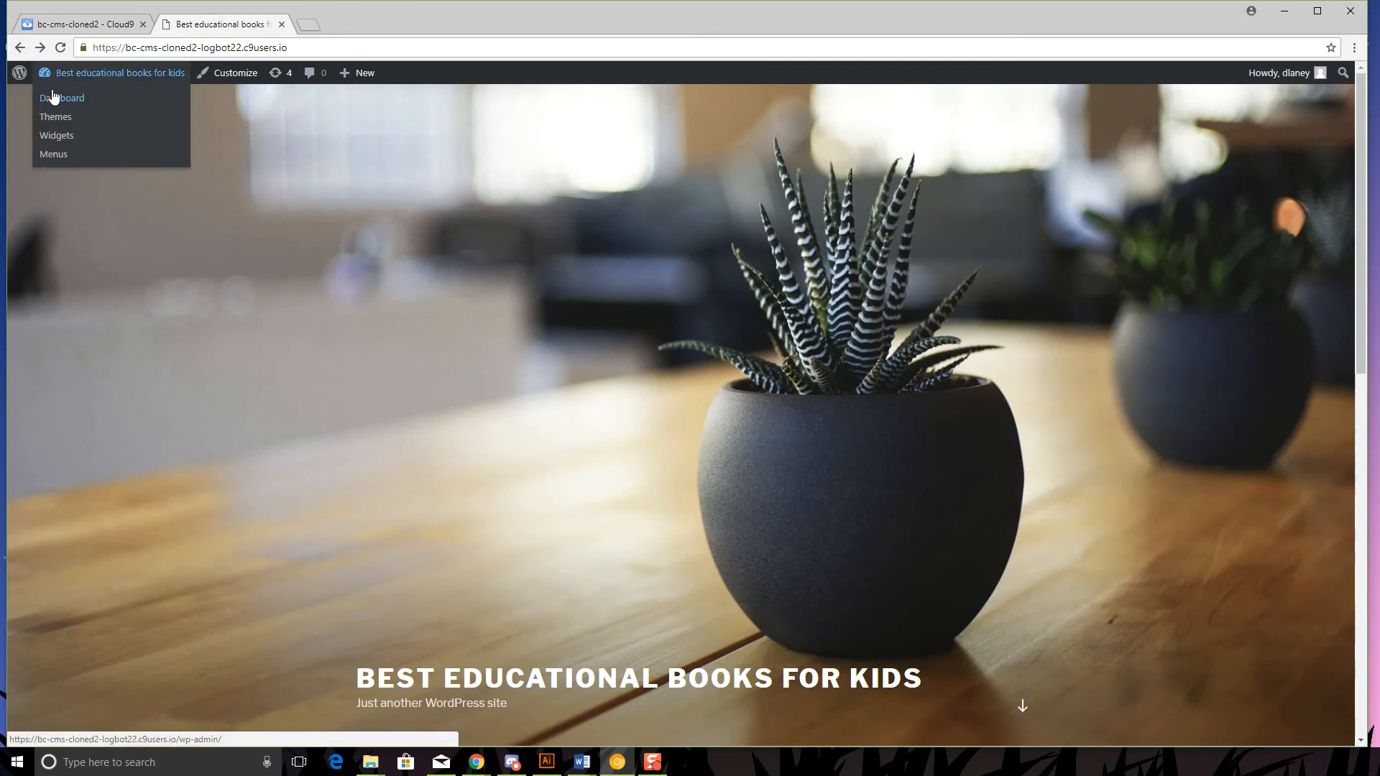
- Return to the admin Dashboard and open the Posts list showing Hello world!
click(52, 106)
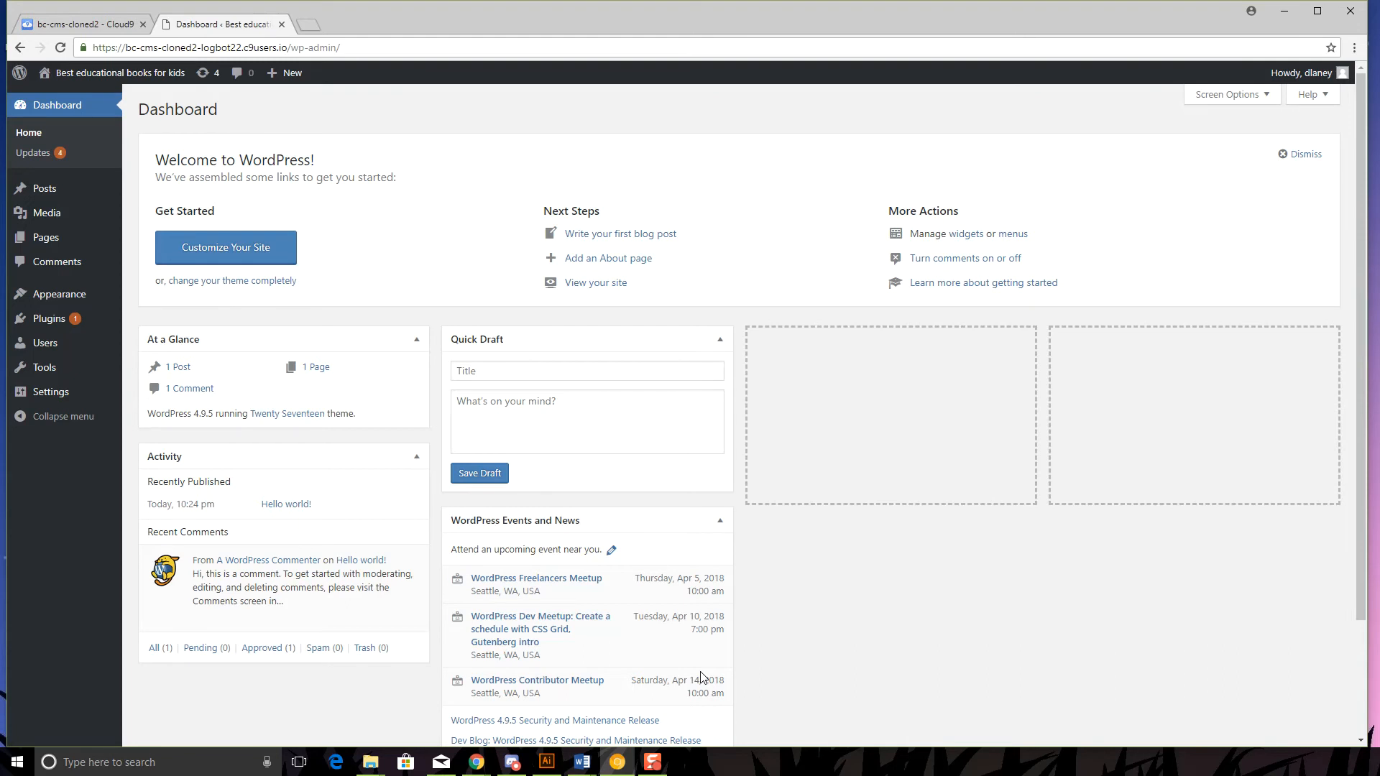
click(46, 200)
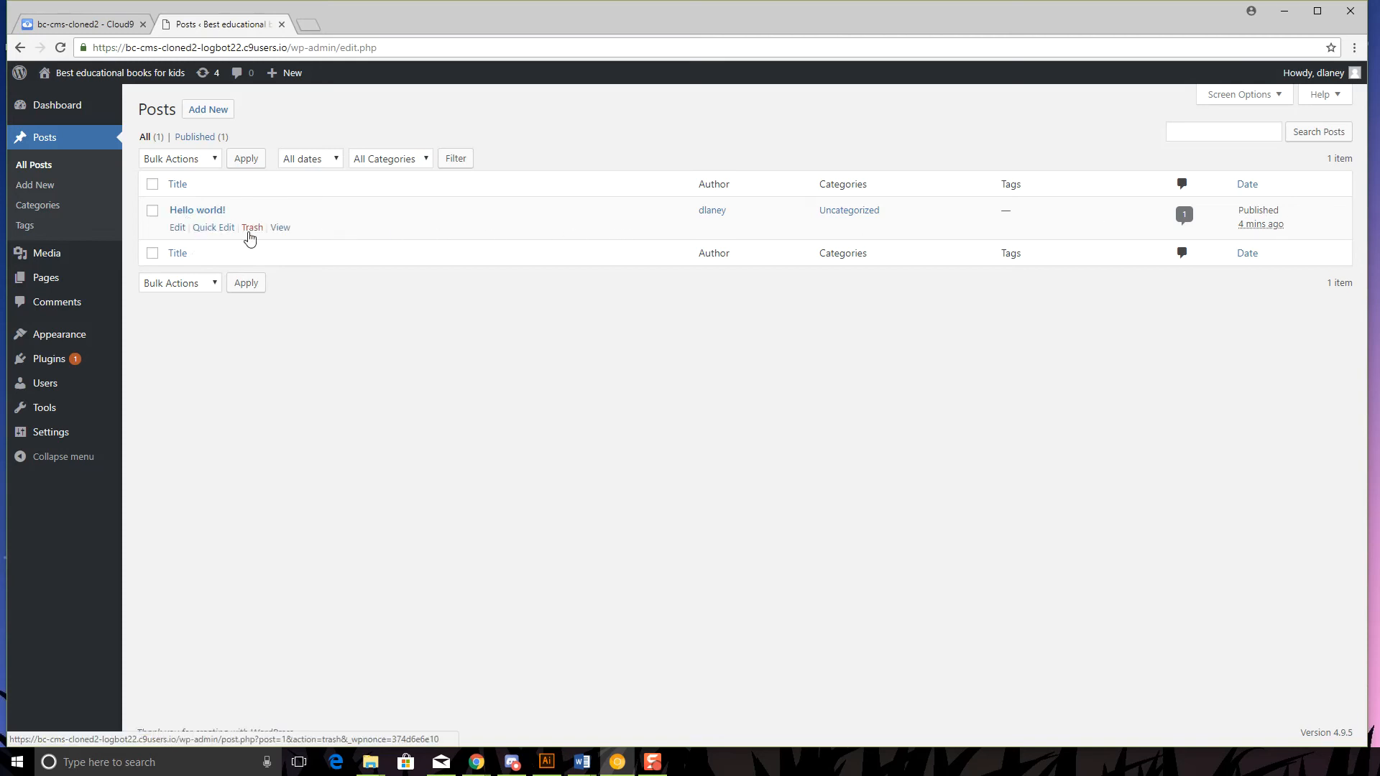
- Retitle the Hello world! post 'About My Website' and delete its welcome paragraph
click(198, 211)
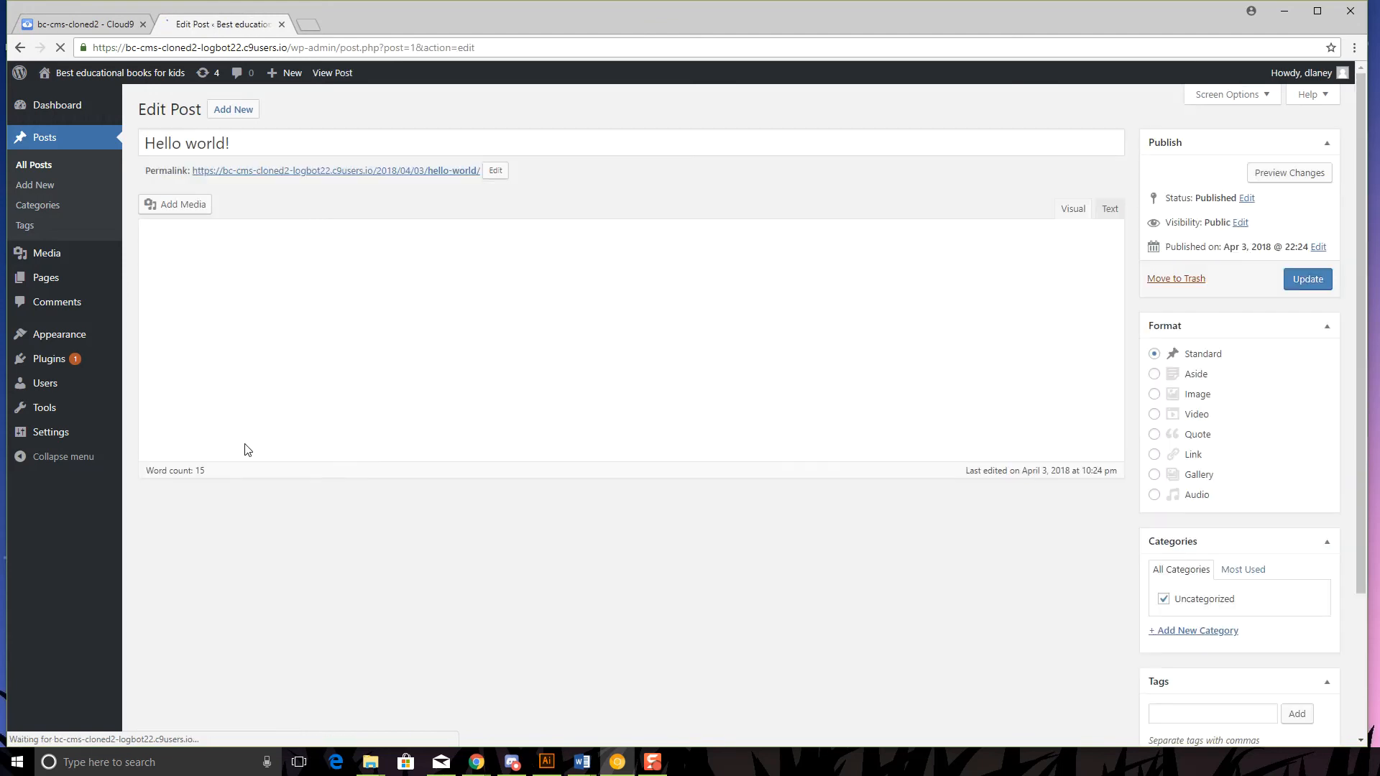
drag(232, 143, 149, 133)
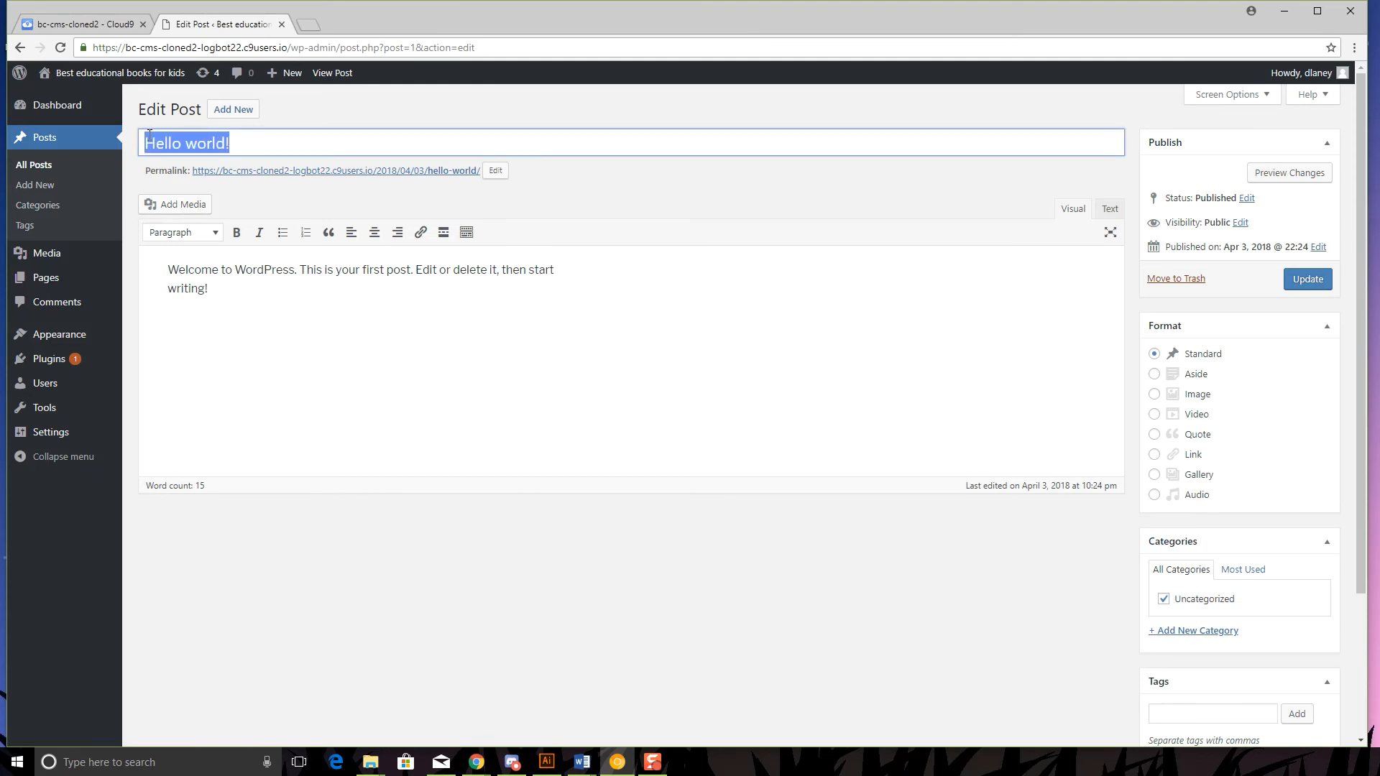
text(Abou)
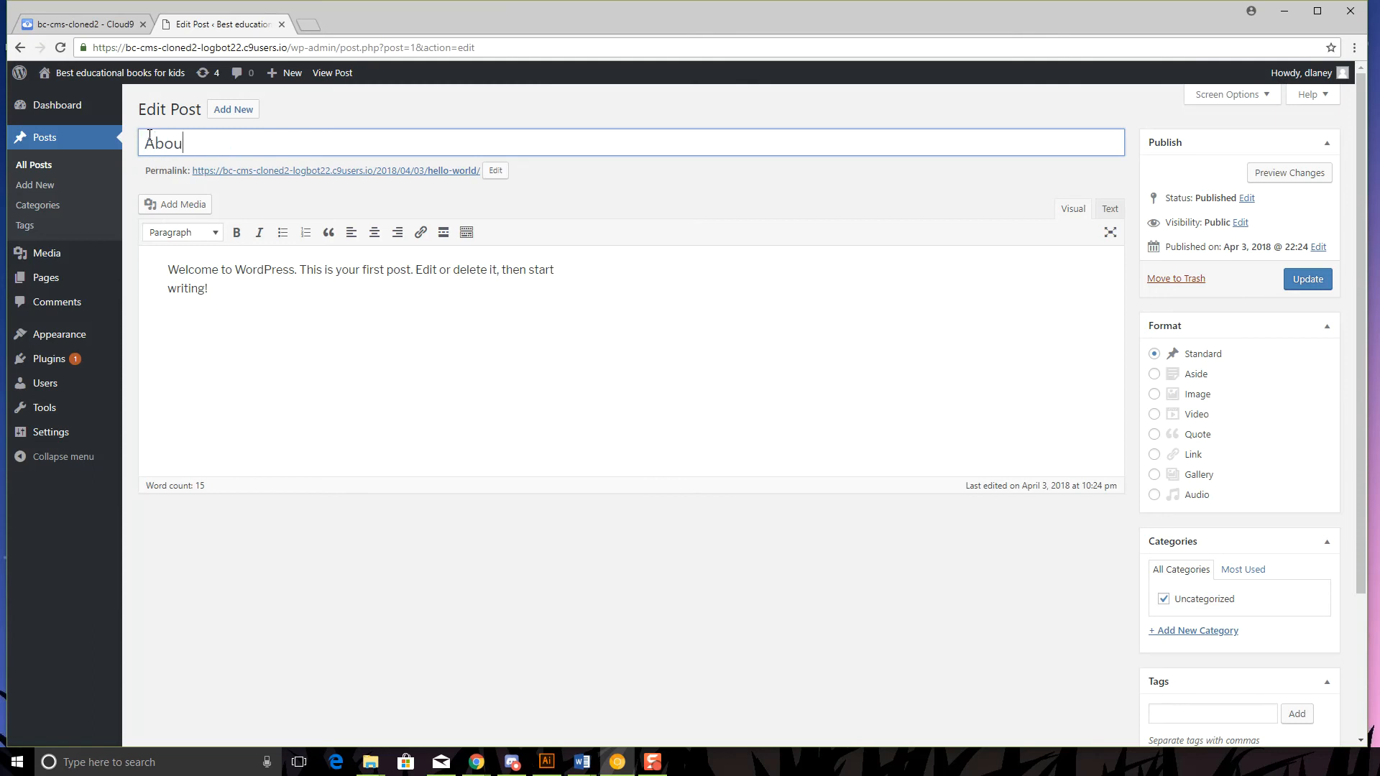
text(t My Website)
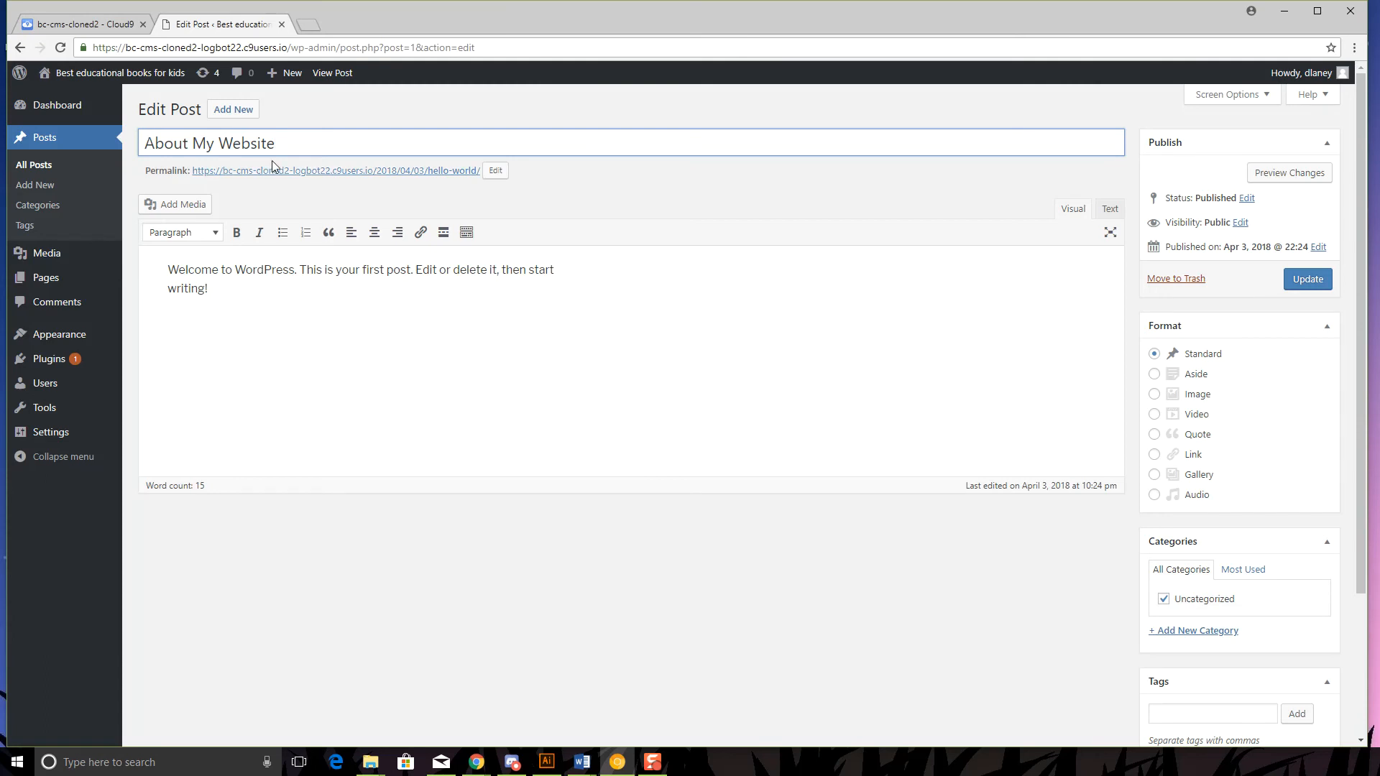
drag(272, 292, 166, 267)
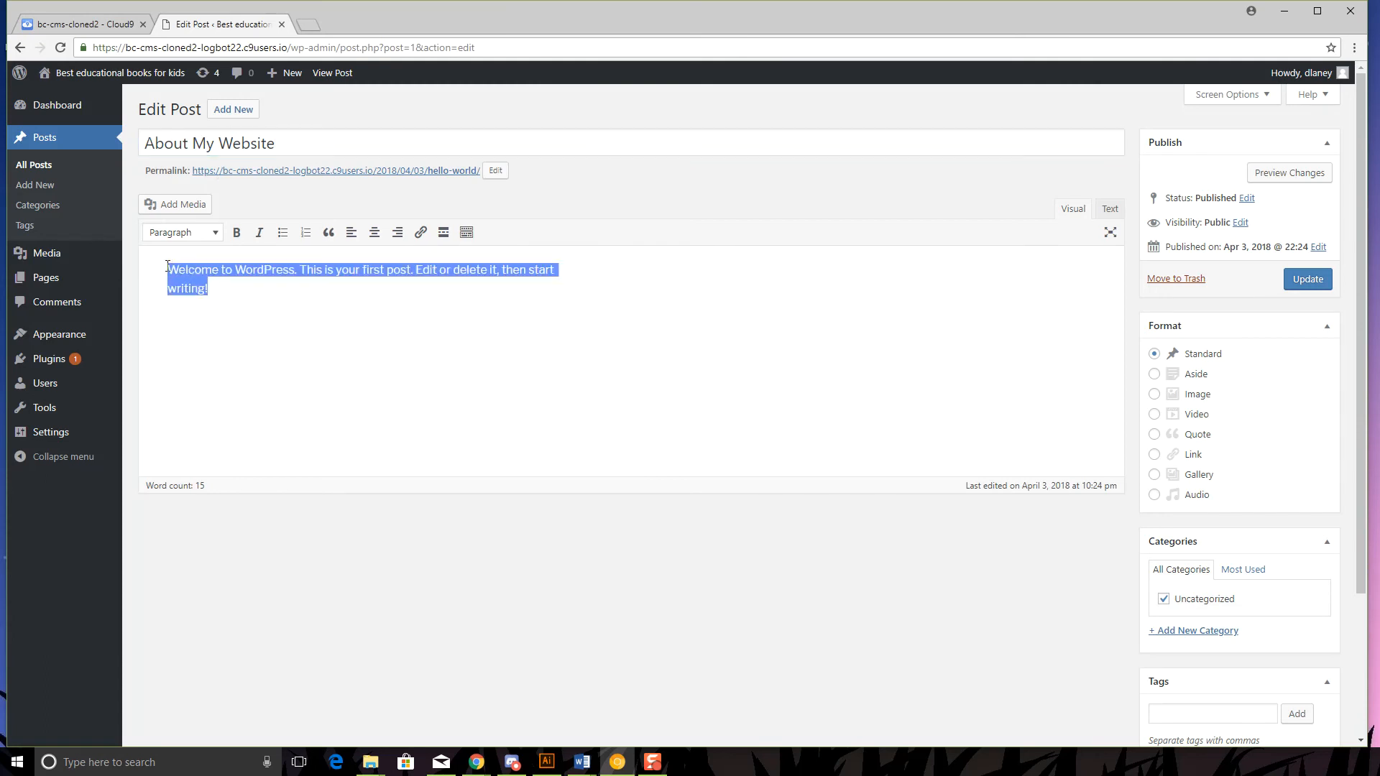
key(BackSpace)
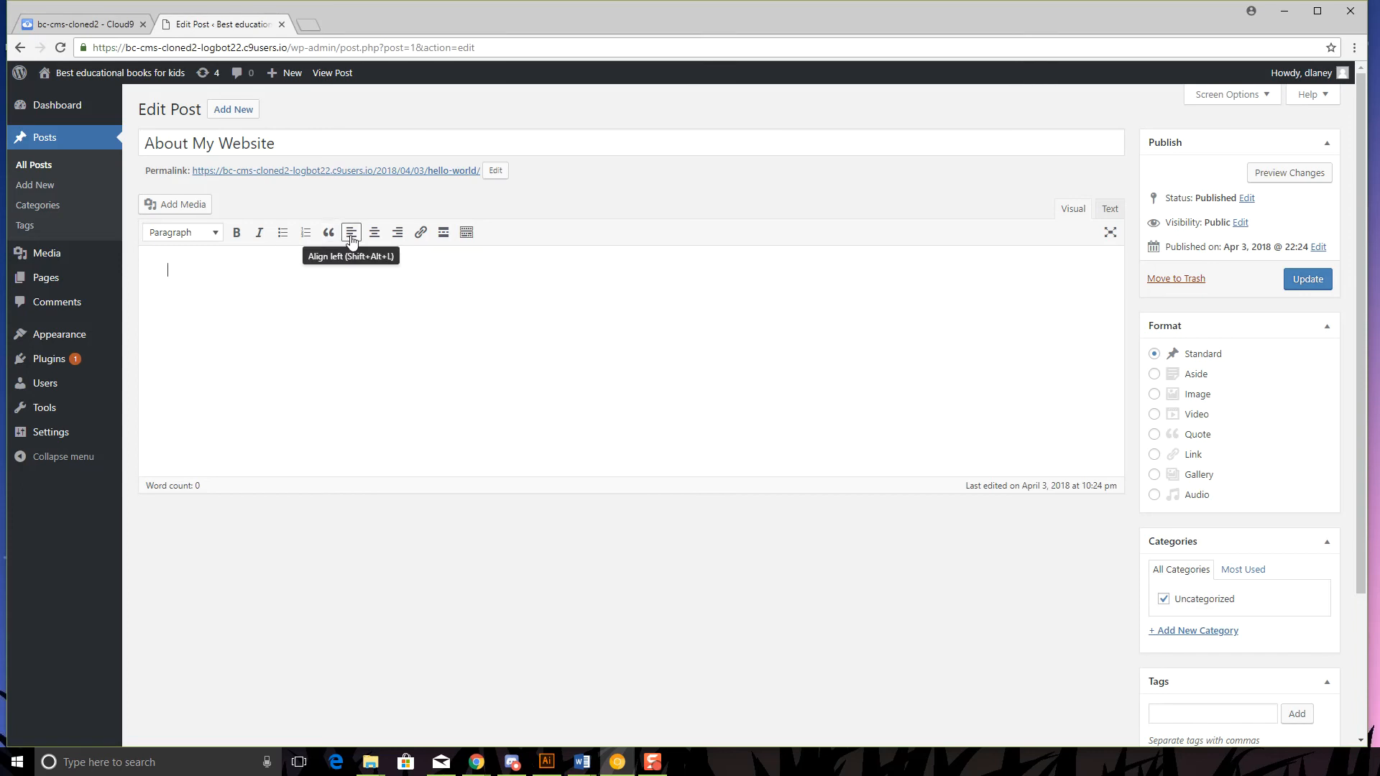
- Show the editor's second toolbar row and open the Add Media dialog
click(467, 233)
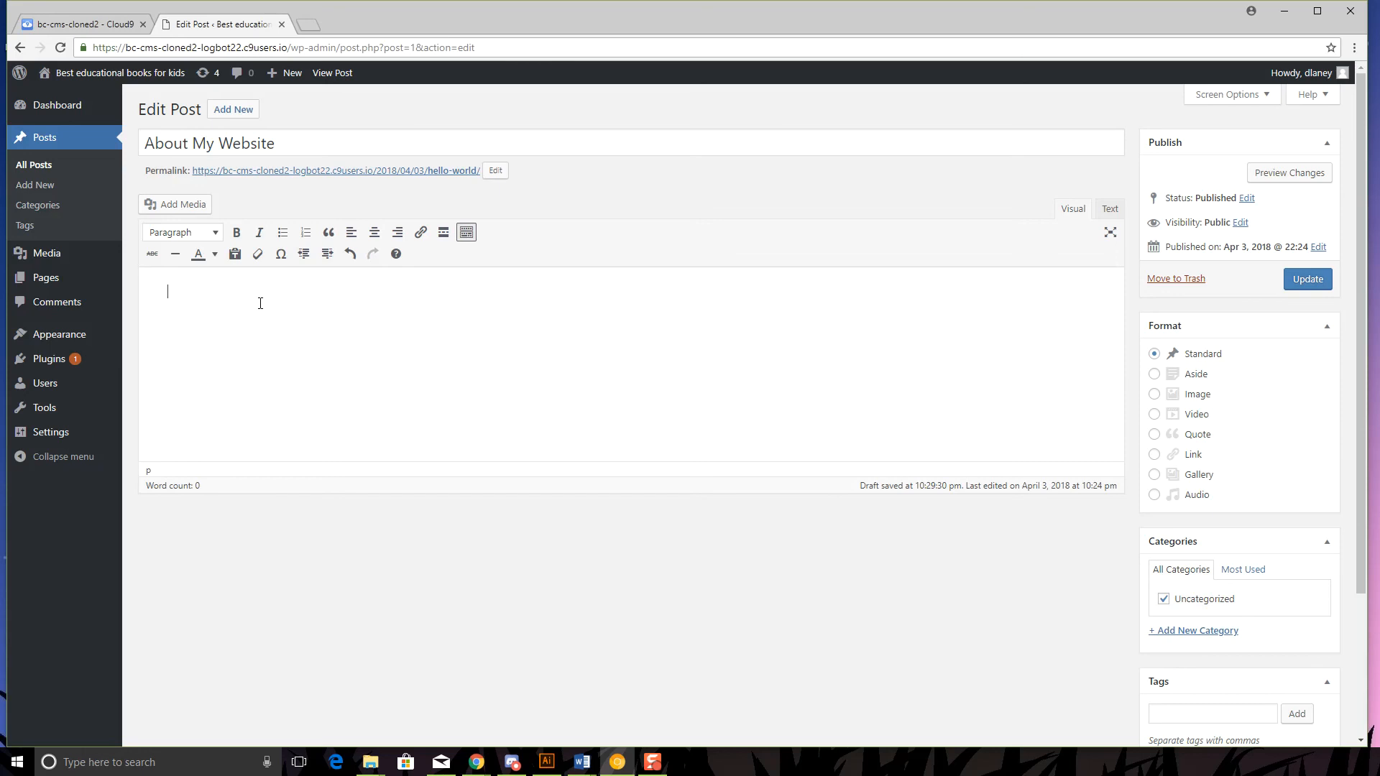
click(188, 206)
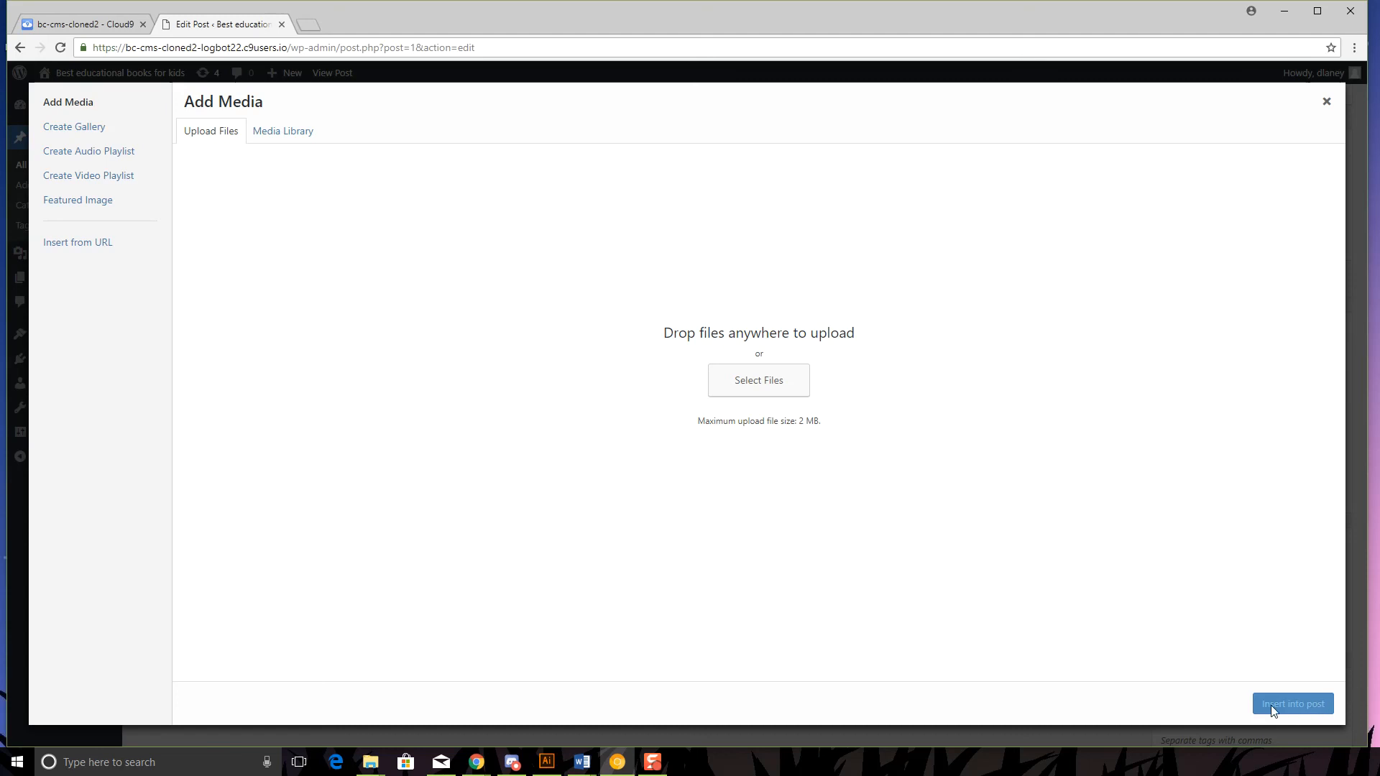
- Change the About My Website body to 'This is an example post.', update the post, and open the live site in a new tab
click(1326, 101)
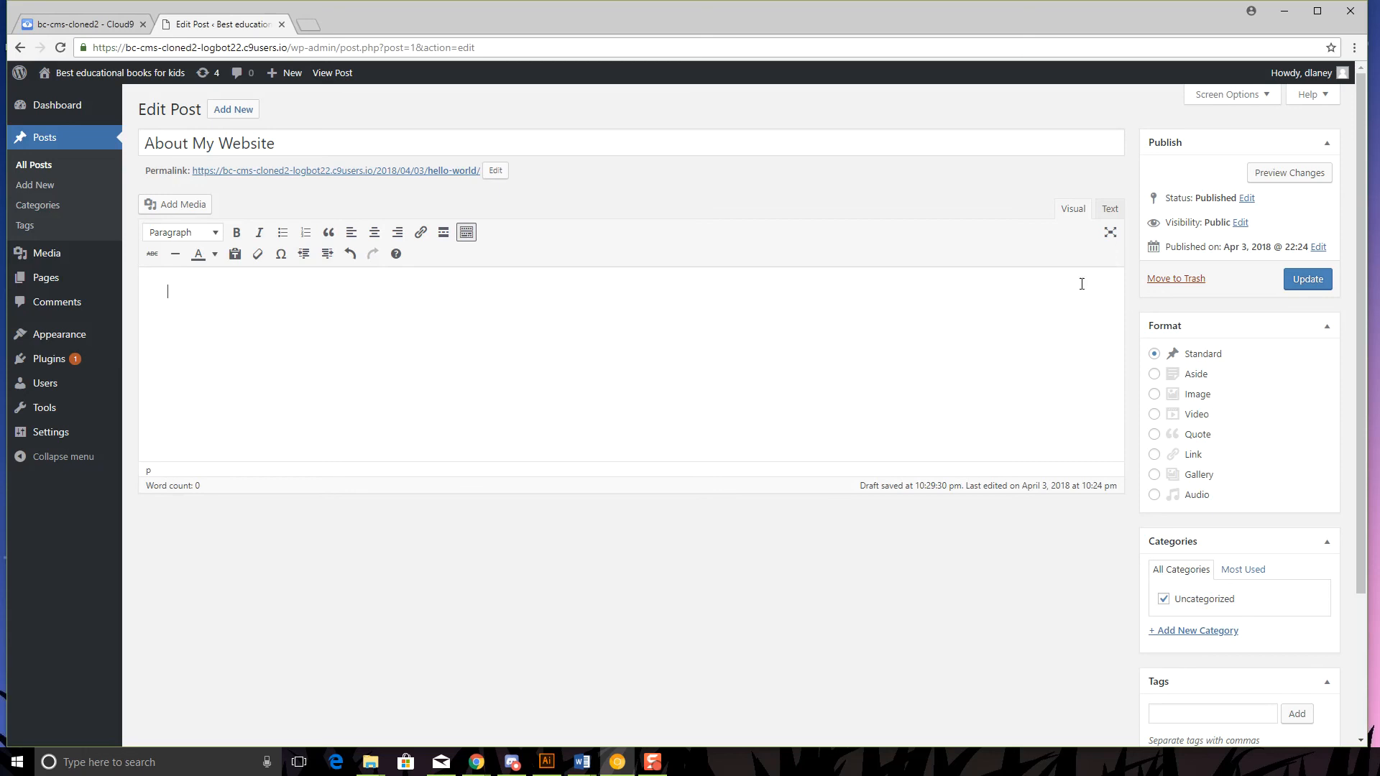
scroll(1220, 287, down, 3)
scroll(1220, 287, up, 3)
text(This is an example post.)
click(1312, 280)
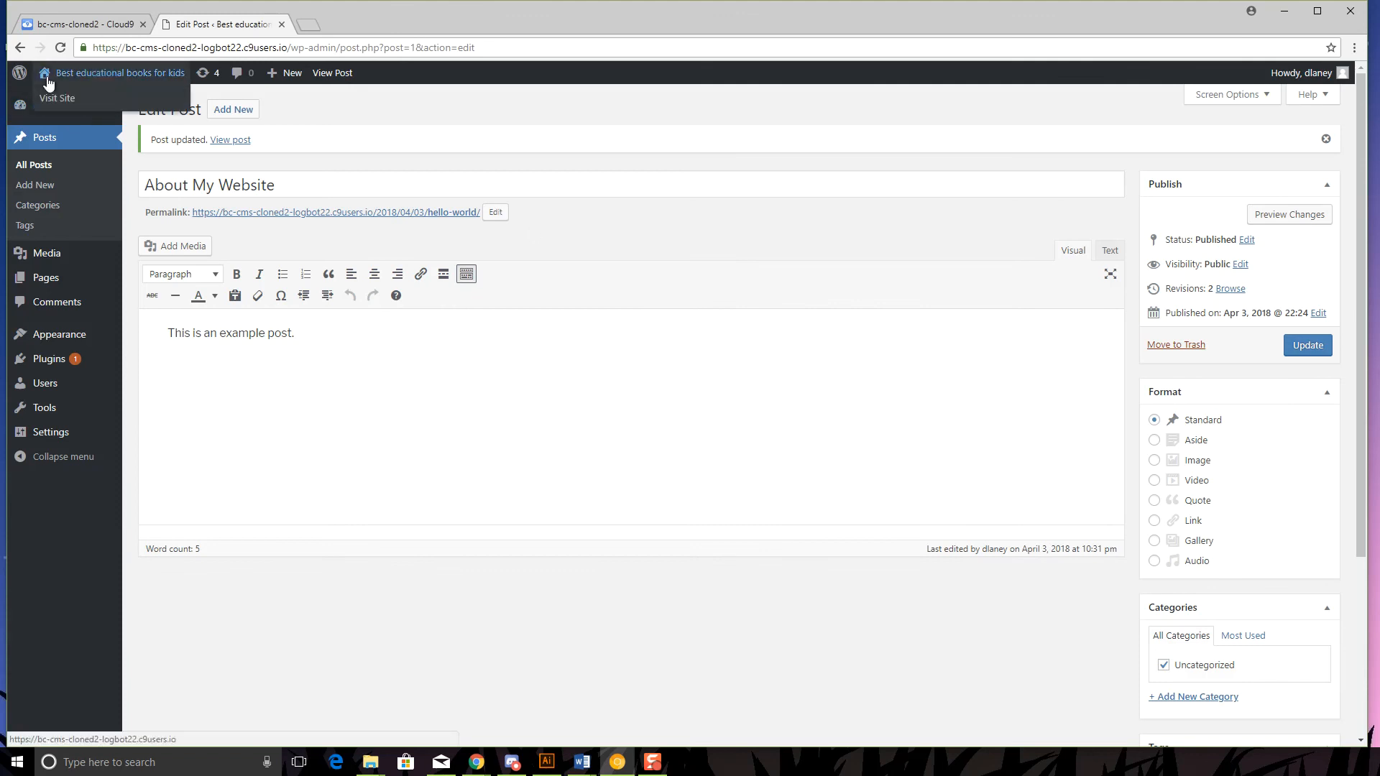
right_click(48, 95)
click(86, 105)
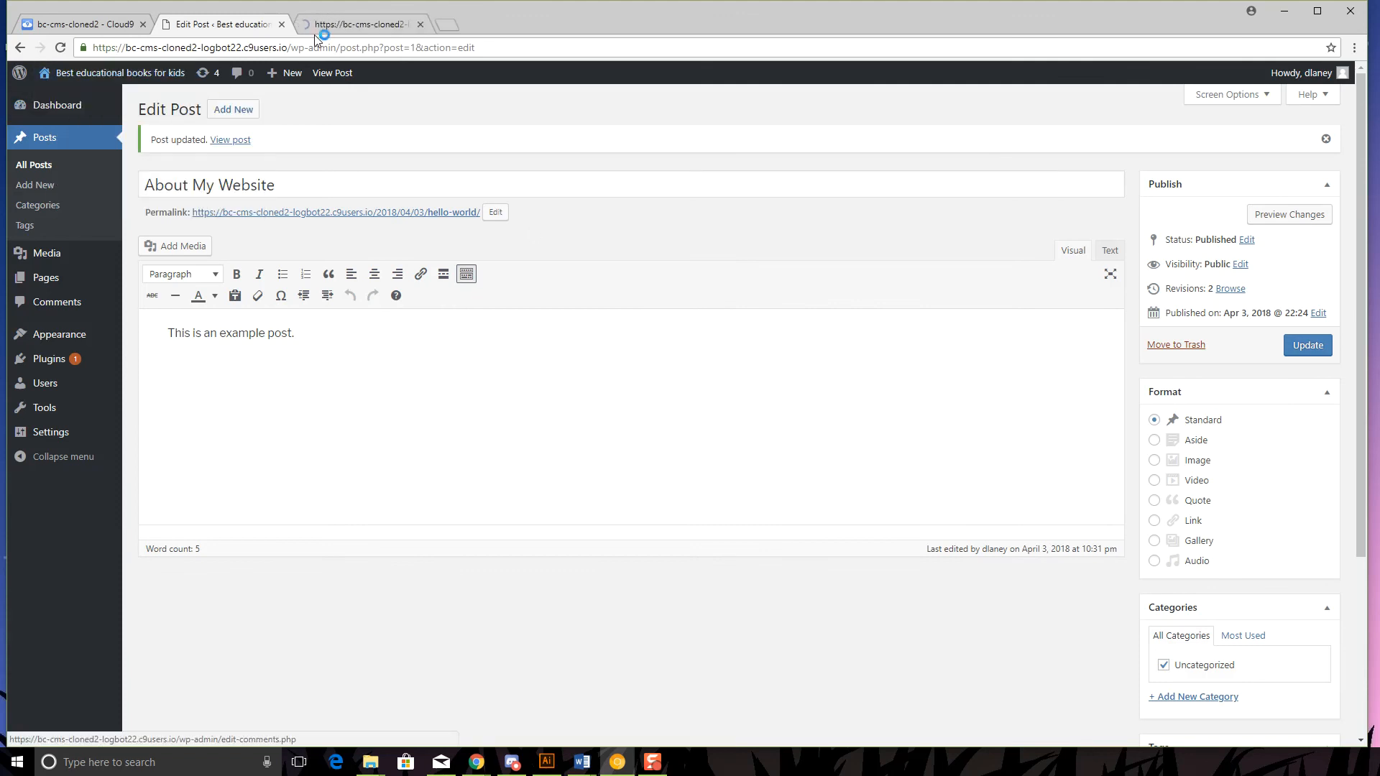
click(337, 27)
scroll(625, 564, down, 7)
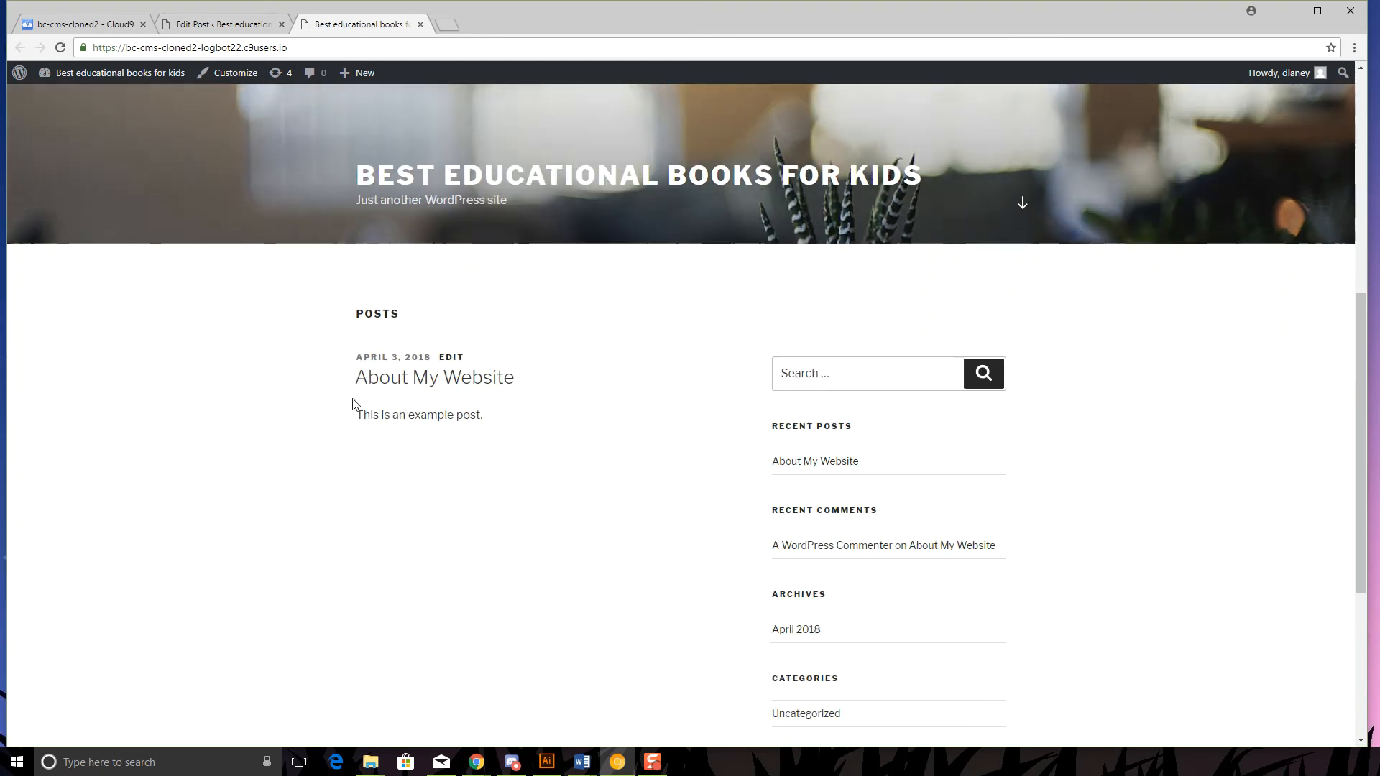
drag(481, 416, 356, 415)
click(218, 27)
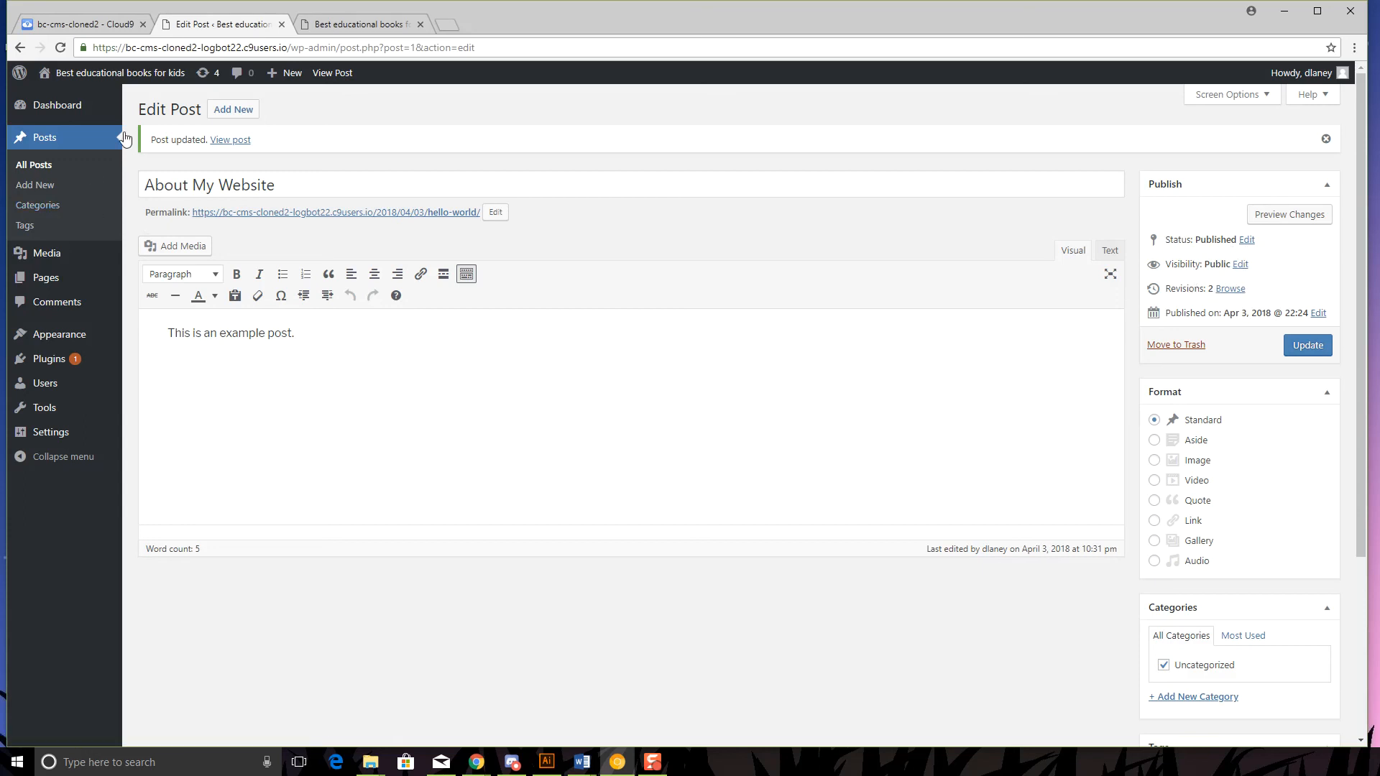
- Add a new post titled 'This is my new post' with body 'This is a new post.' and save it as a draft
click(232, 109)
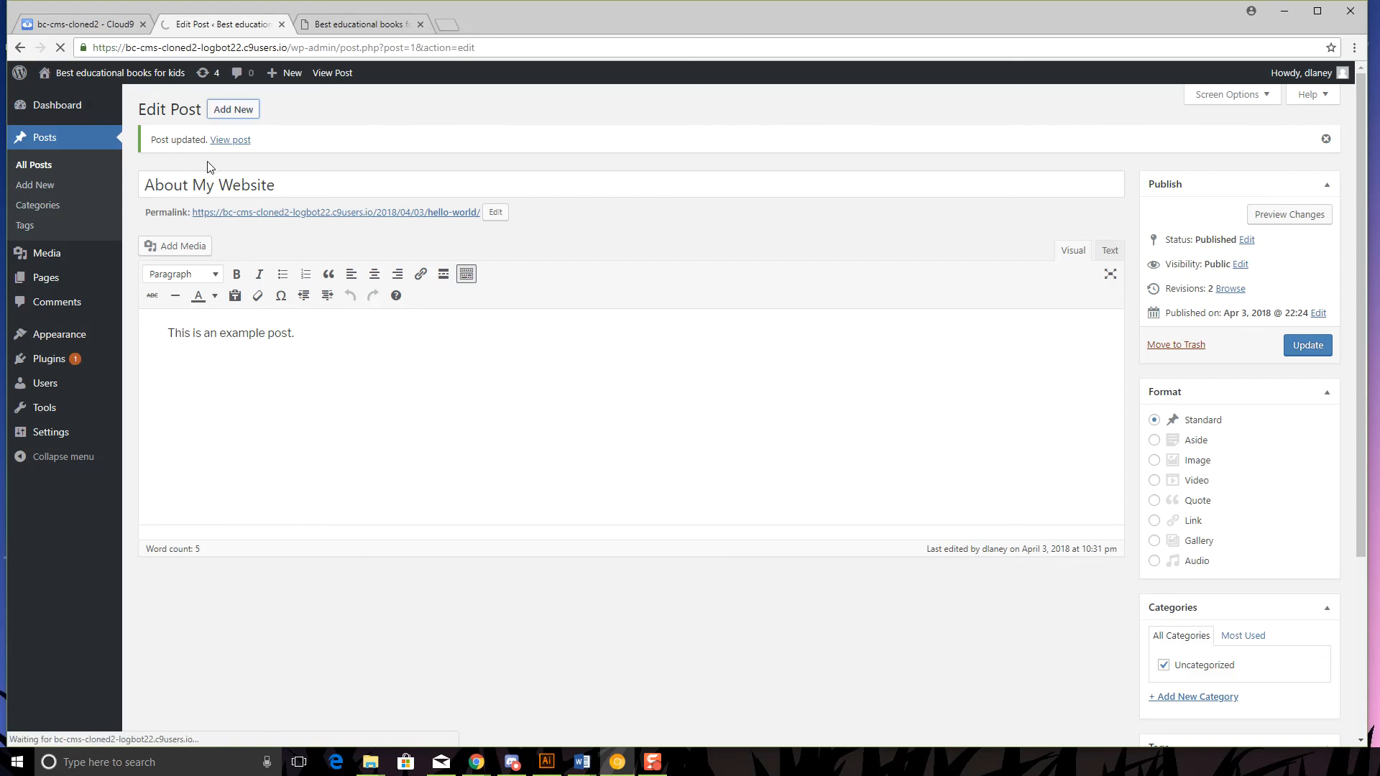
click(252, 134)
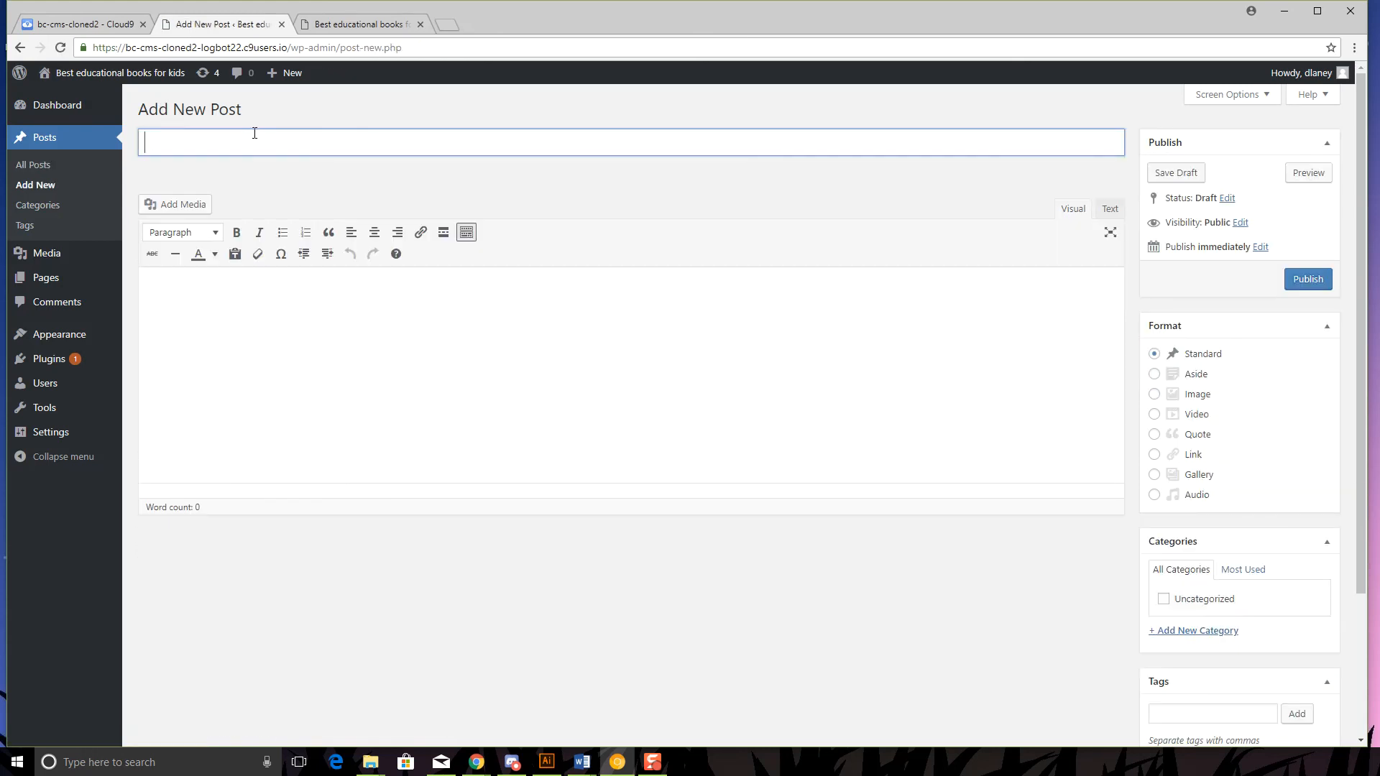
text(This is my new post)
click(322, 412)
text(This is a new post.)
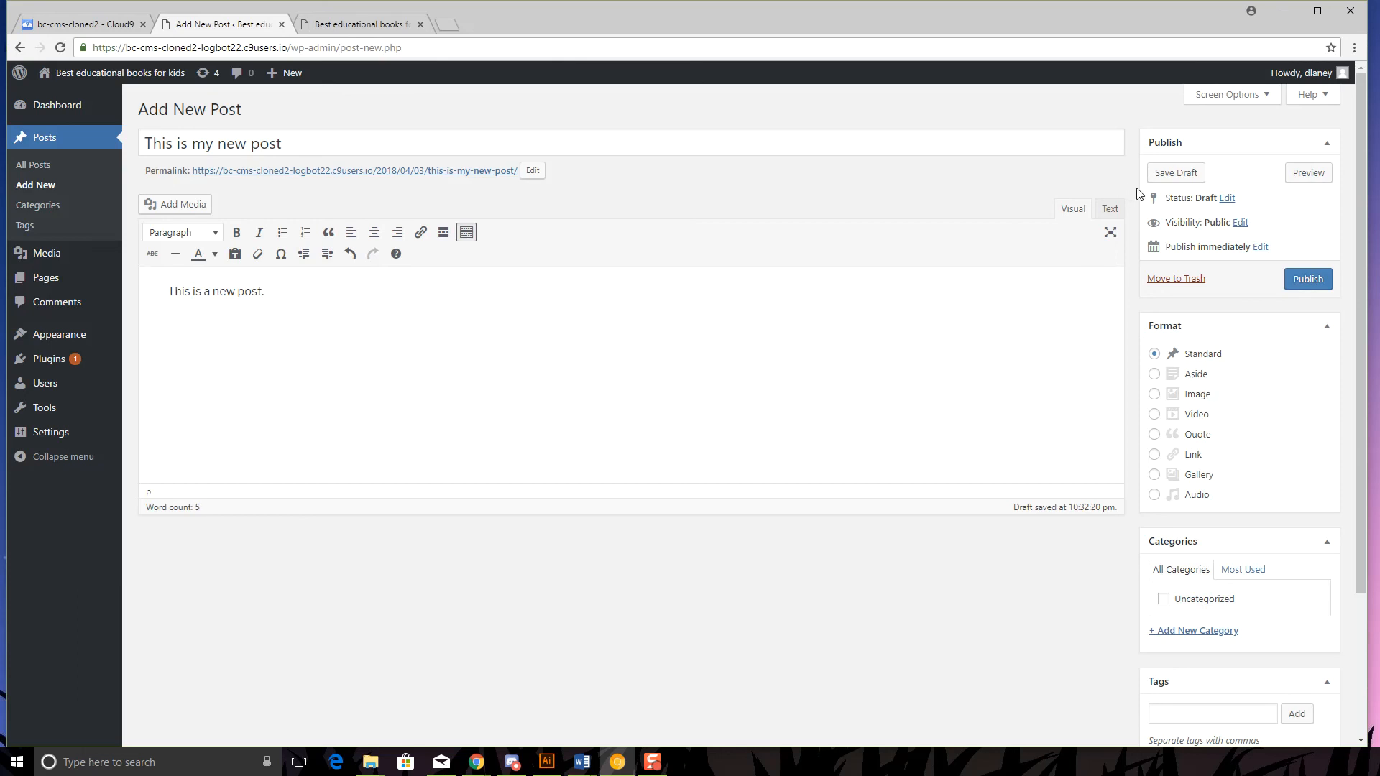
click(1176, 173)
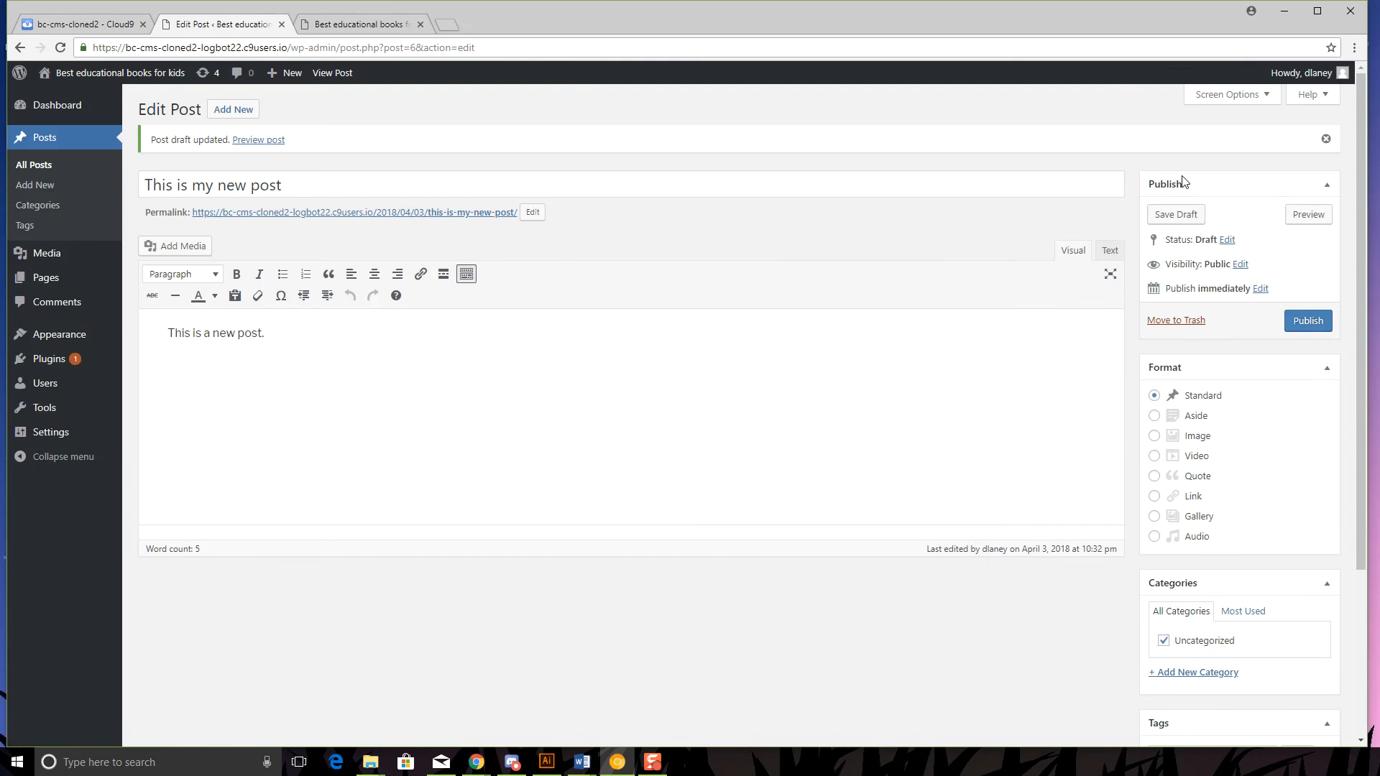
click(1308, 214)
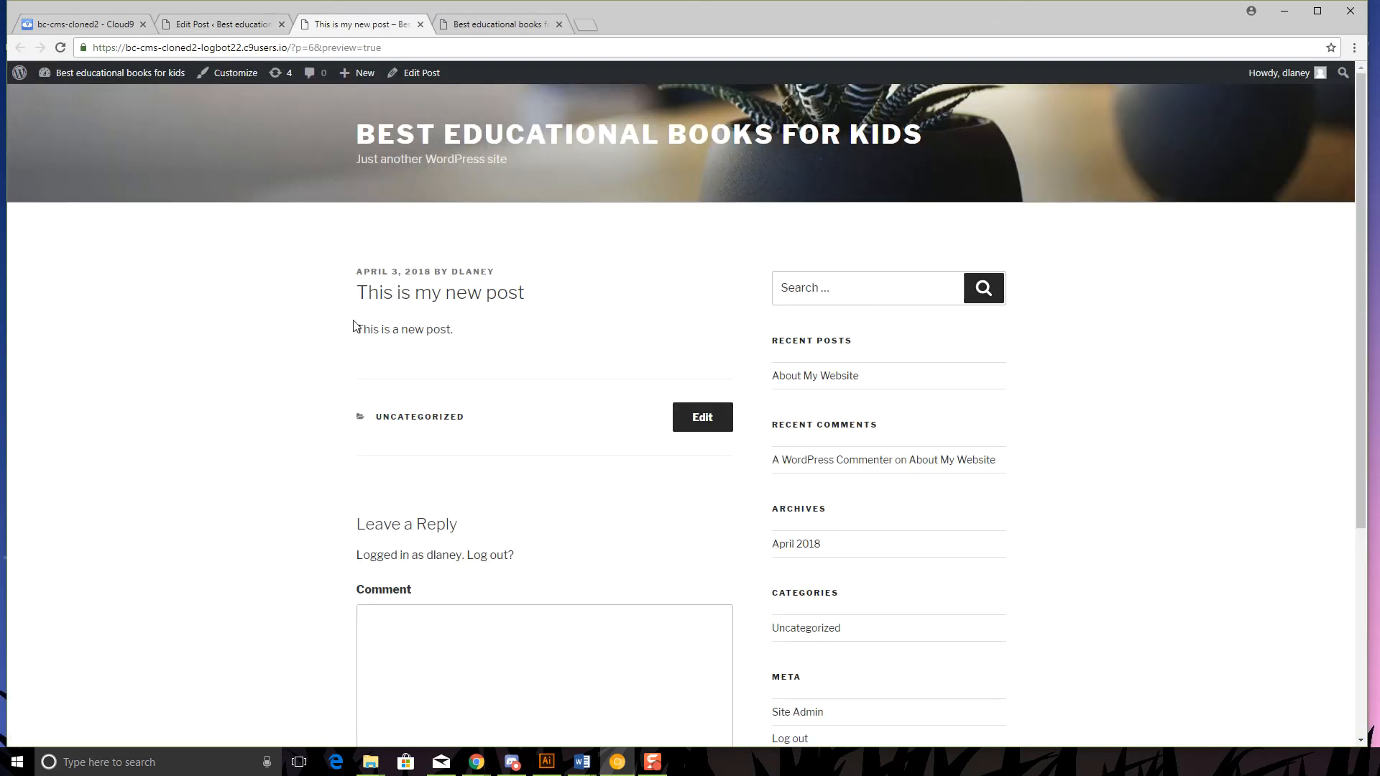
click(420, 24)
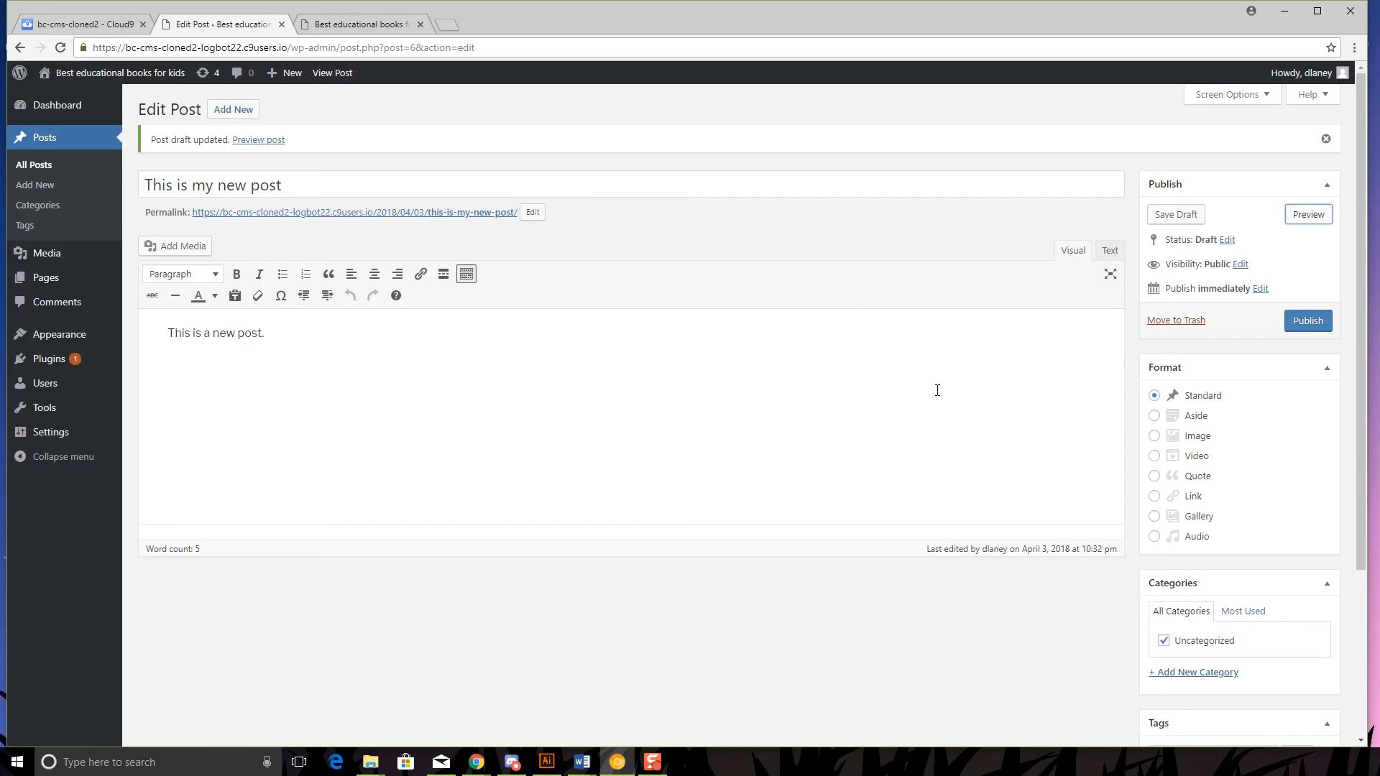
- Publish 'This is my new post' and return to the tab showing the site's front page
click(1320, 328)
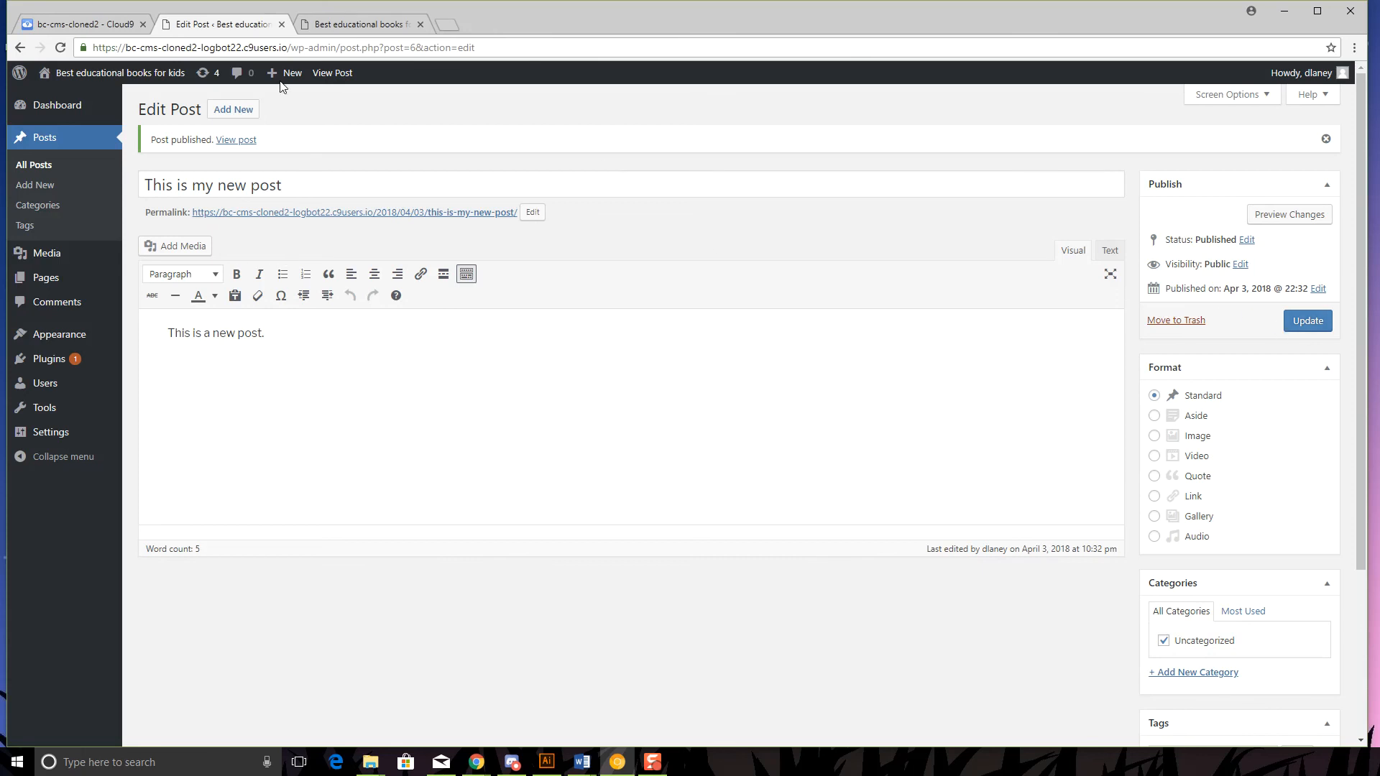
click(331, 24)
- Reload the front page and confirm 'This is my new post' is listed above About My Website and under Recent Posts
scroll(261, 191, up, 1)
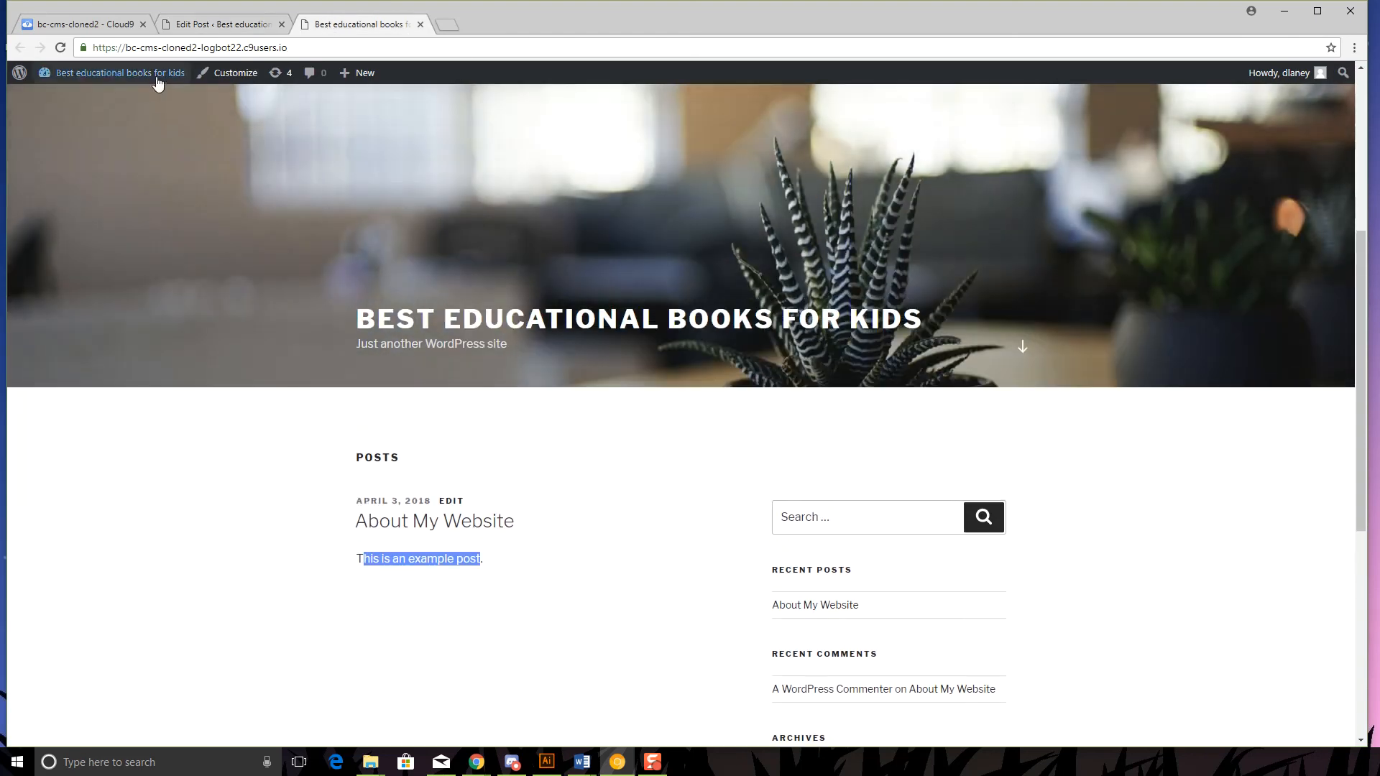
click(481, 322)
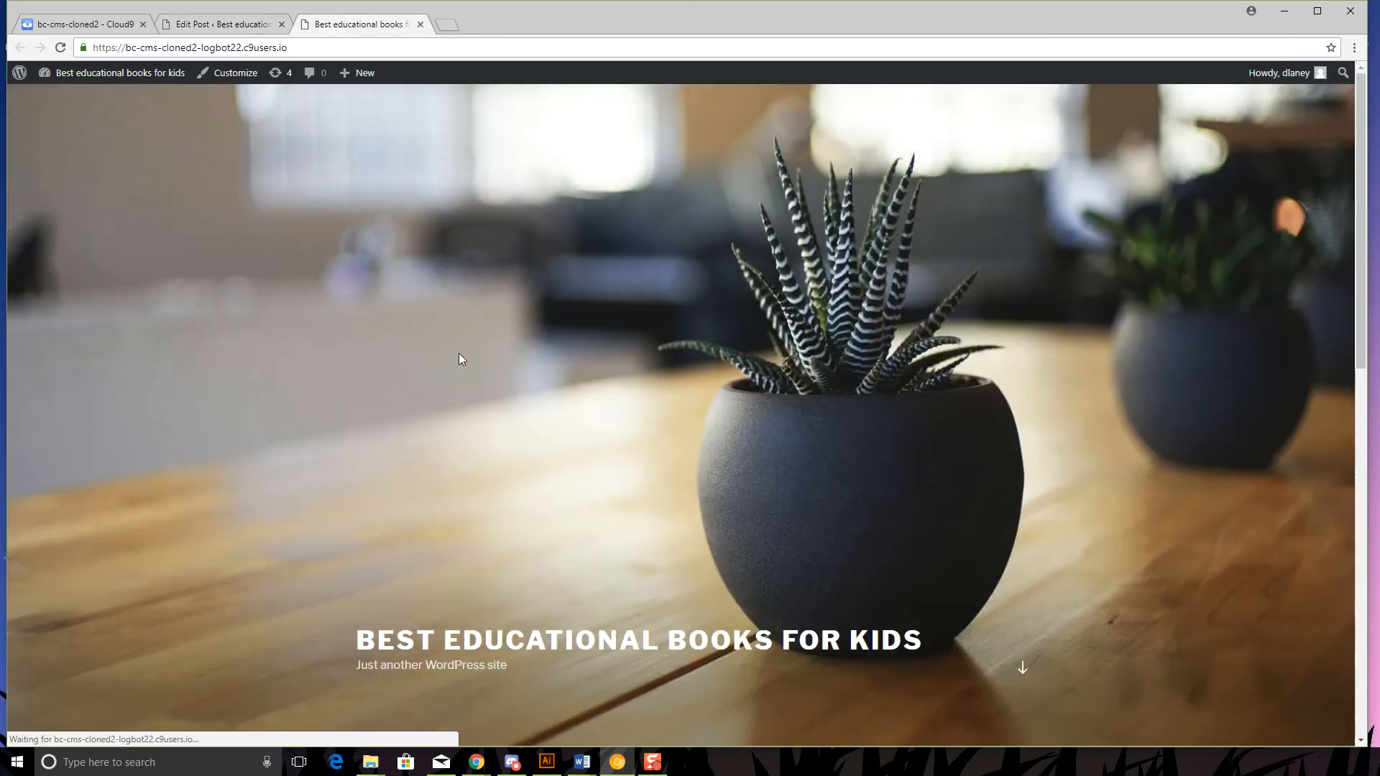
scroll(761, 434, down, 6)
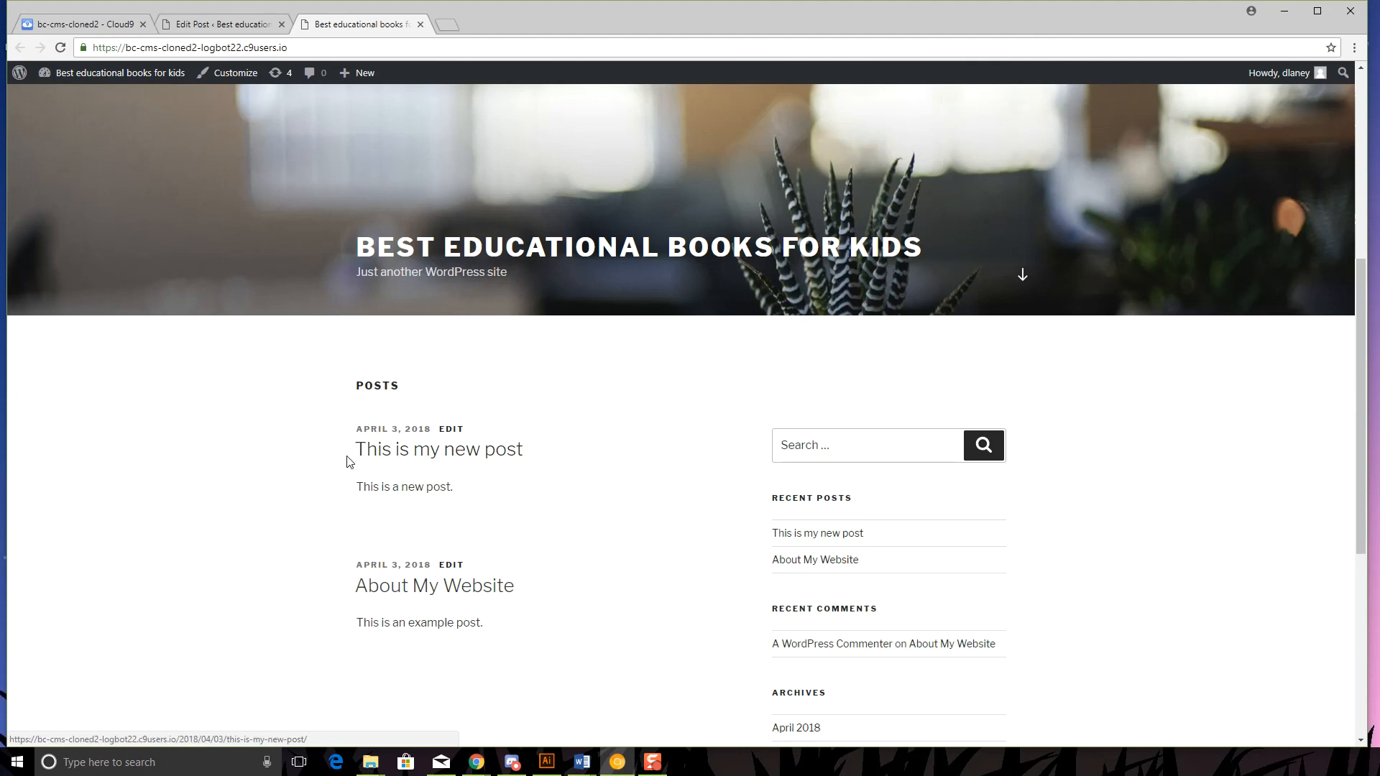
scroll(405, 577, down, 2)
drag(490, 480, 358, 480)
click(575, 512)
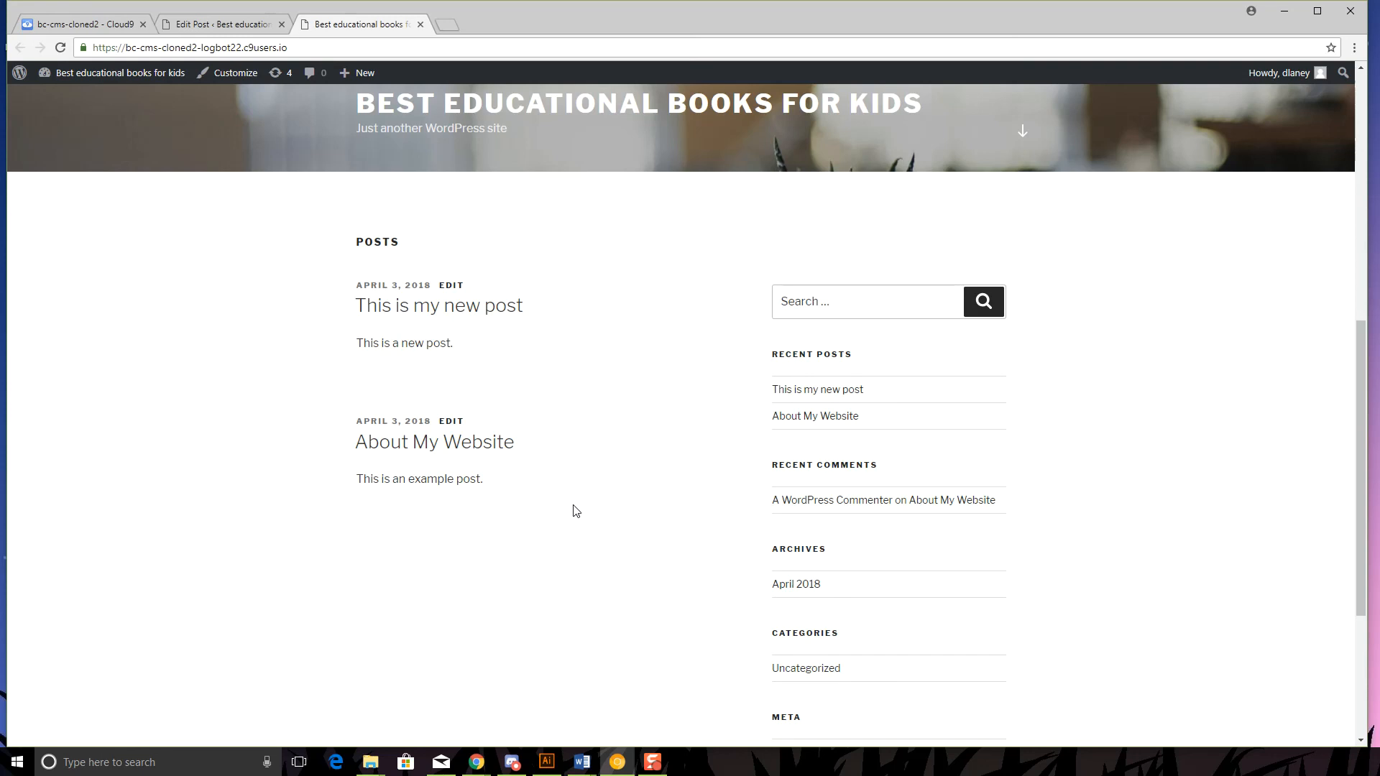
scroll(420, 553, up, 8)
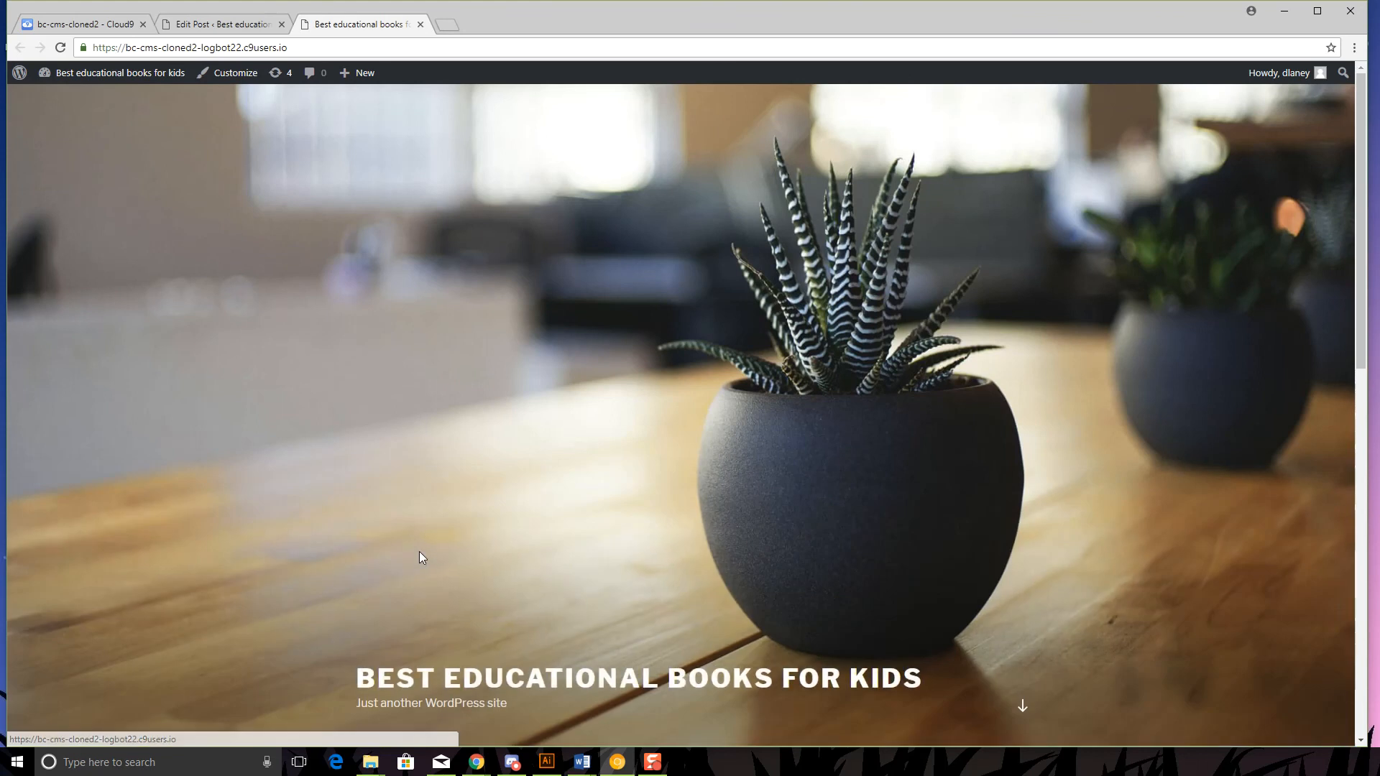